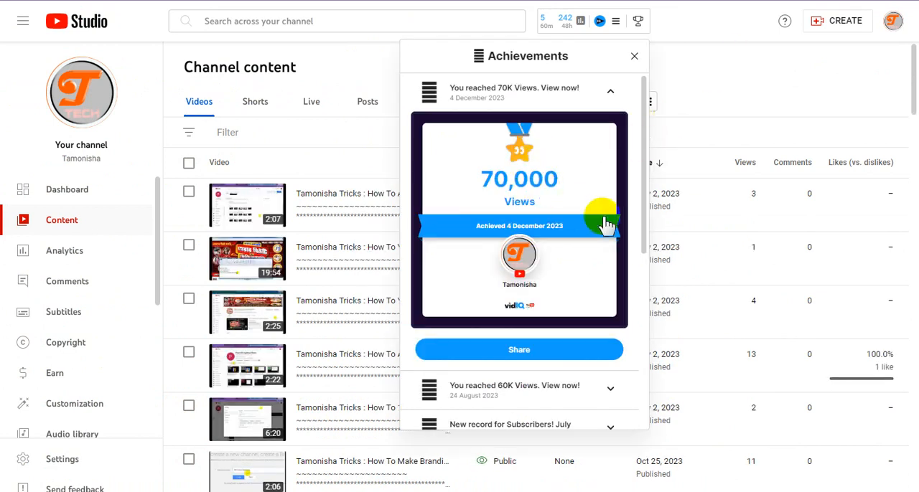
Step: Review the channel achievements for 60K views, the July 2023 subscriber and view records, and 150 subscribers, and close the list
scroll(603, 219, down, 2)
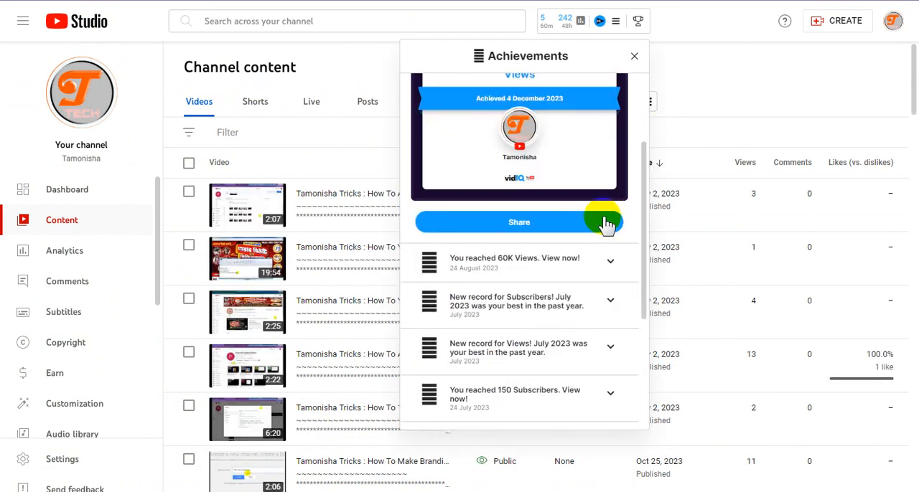
click(610, 264)
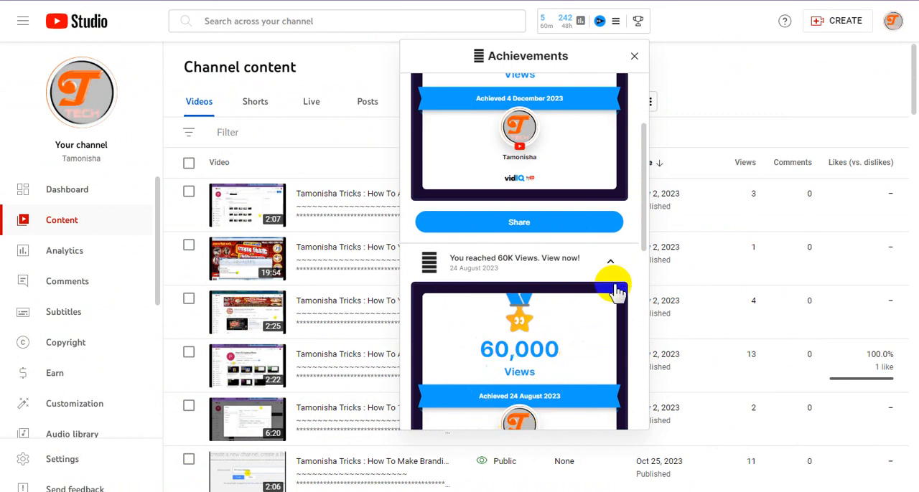
scroll(616, 290, down, 3)
scroll(616, 291, down, 1)
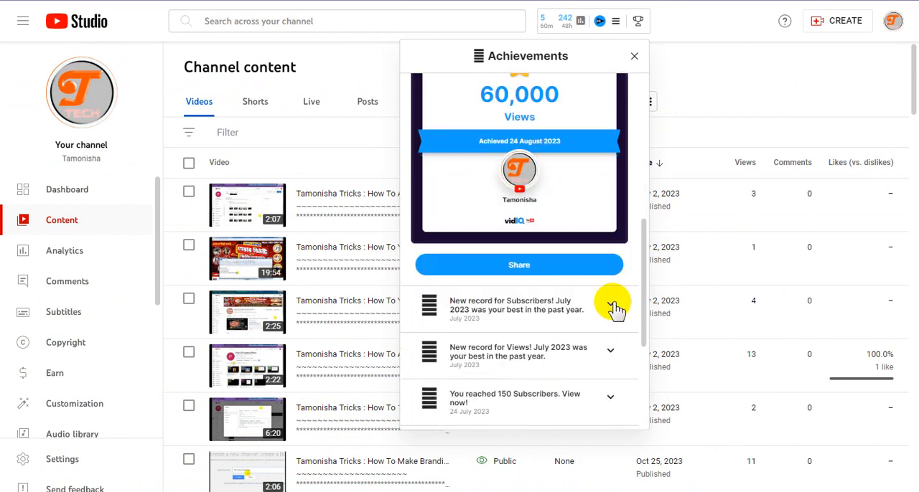
click(610, 307)
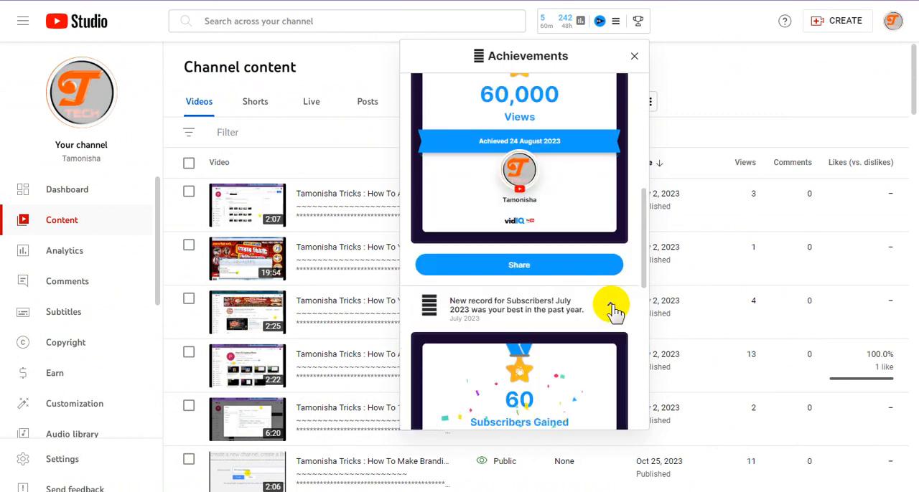
scroll(616, 310, down, 5)
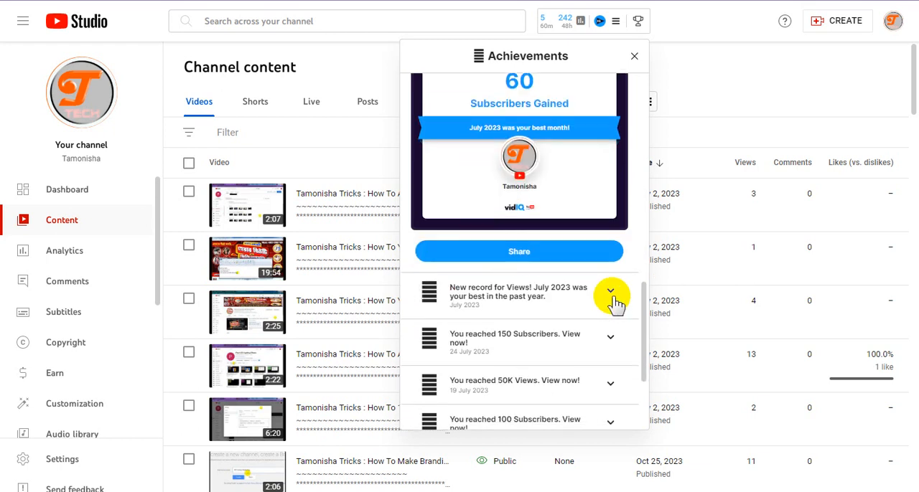
click(610, 294)
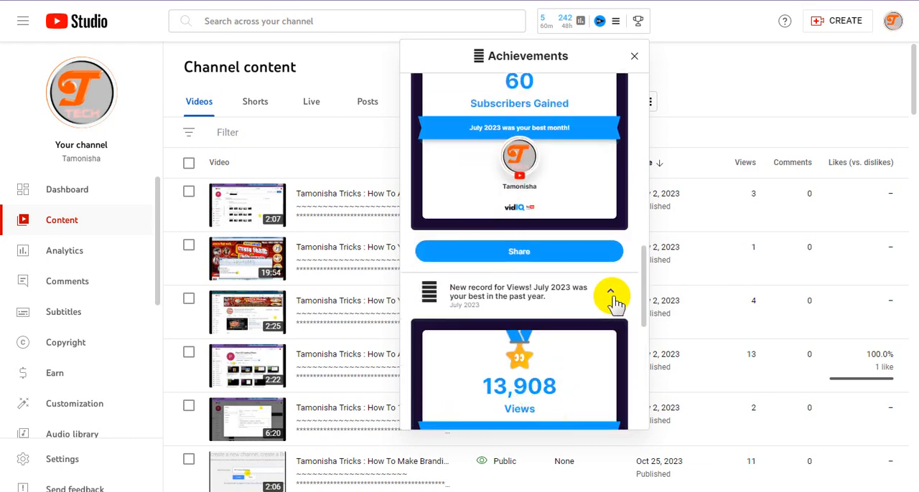
scroll(616, 304, down, 3)
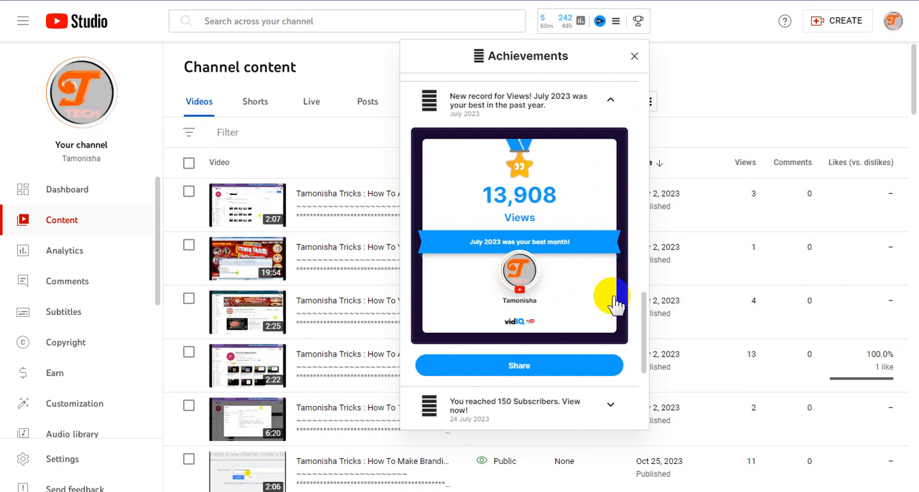
scroll(616, 304, down, 3)
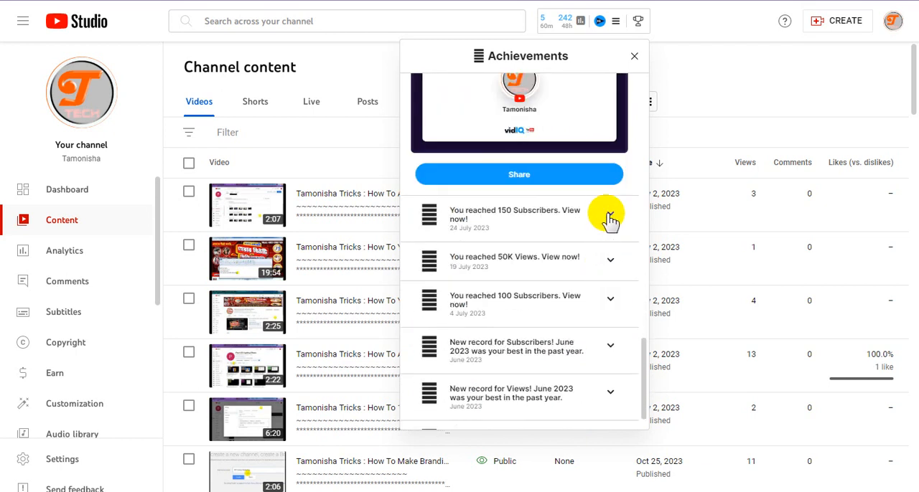
click(609, 218)
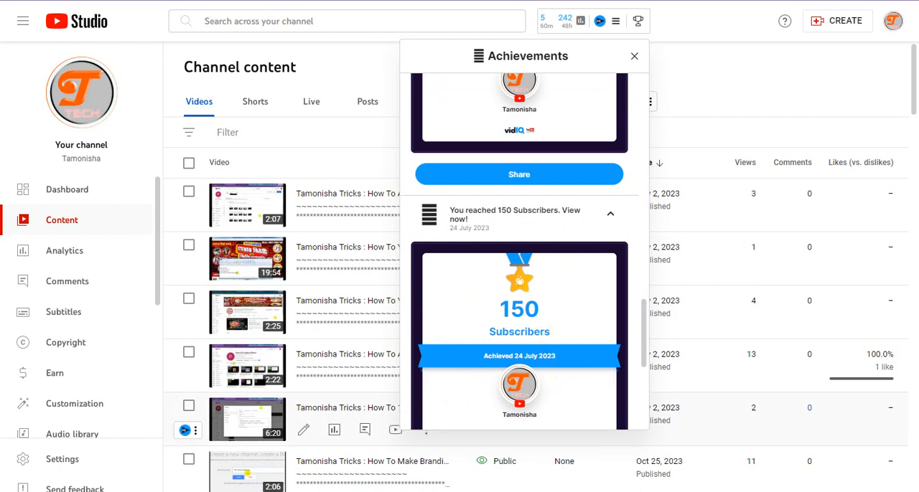
click(705, 96)
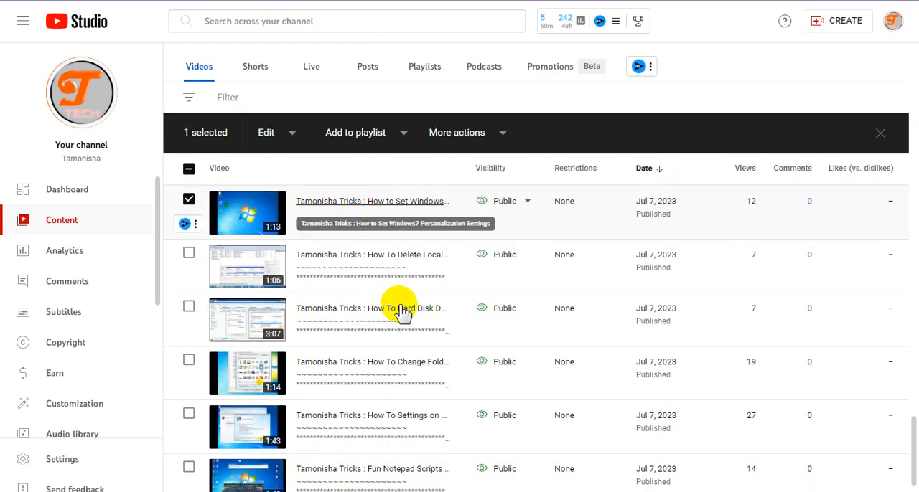
Step: Open the Advanced Embed options for the selected "How to Set Windows..." video
scroll(400, 308, up, 1)
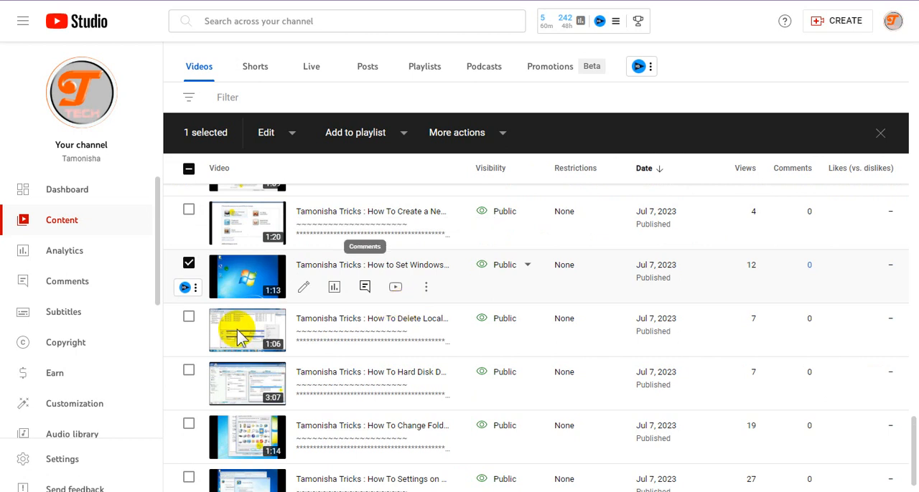
click(195, 288)
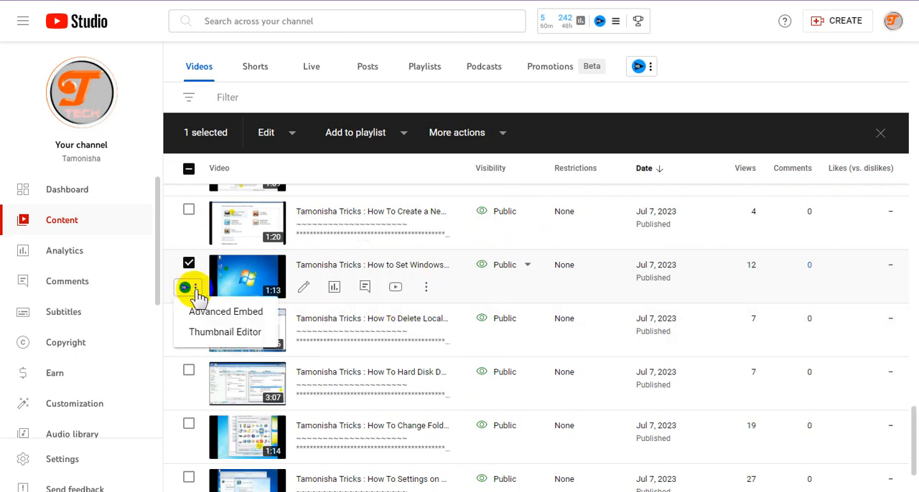
click(284, 311)
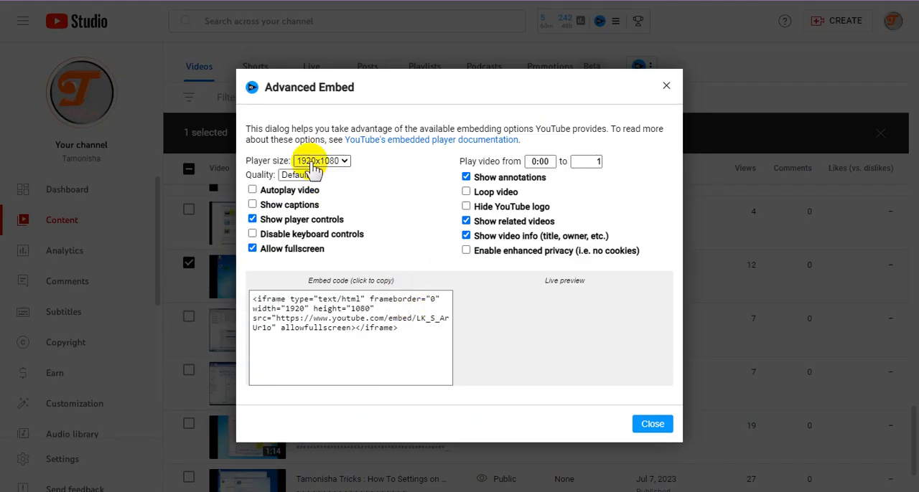
Step: Set the embedded player size to 853x480, enable Autoplay video and disable Show related videos
click(314, 162)
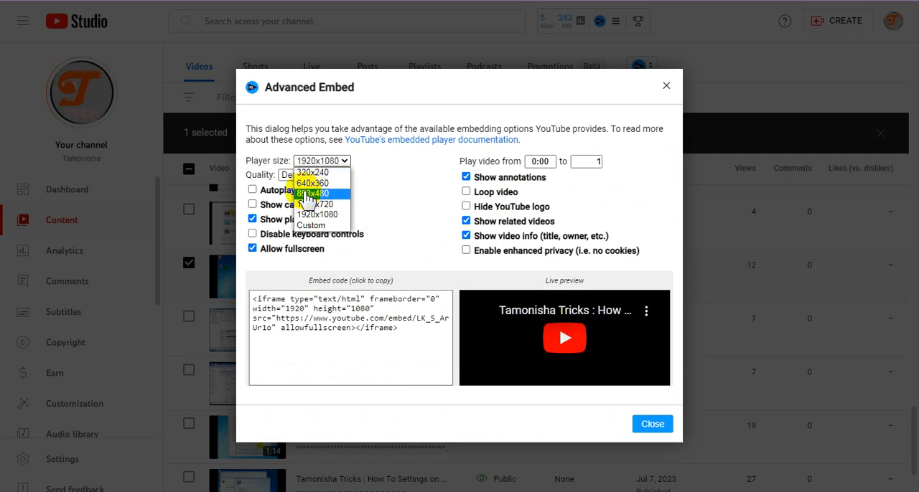
click(255, 195)
click(254, 192)
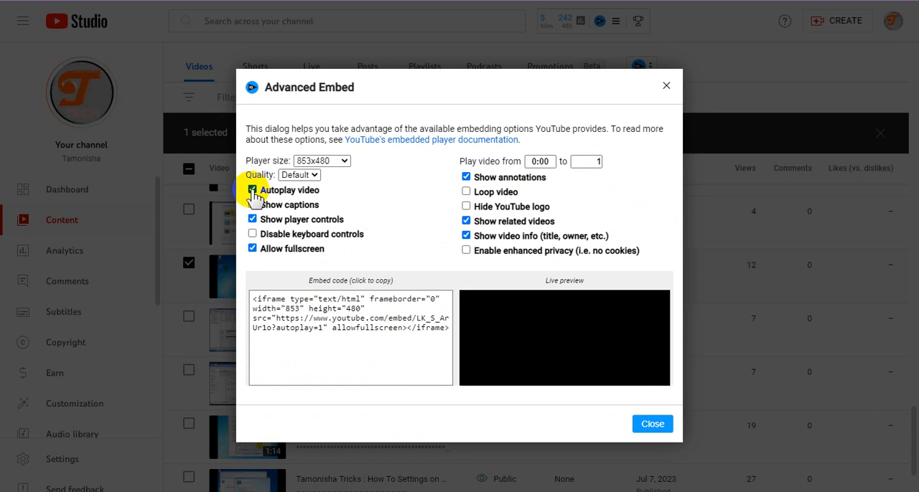
click(467, 221)
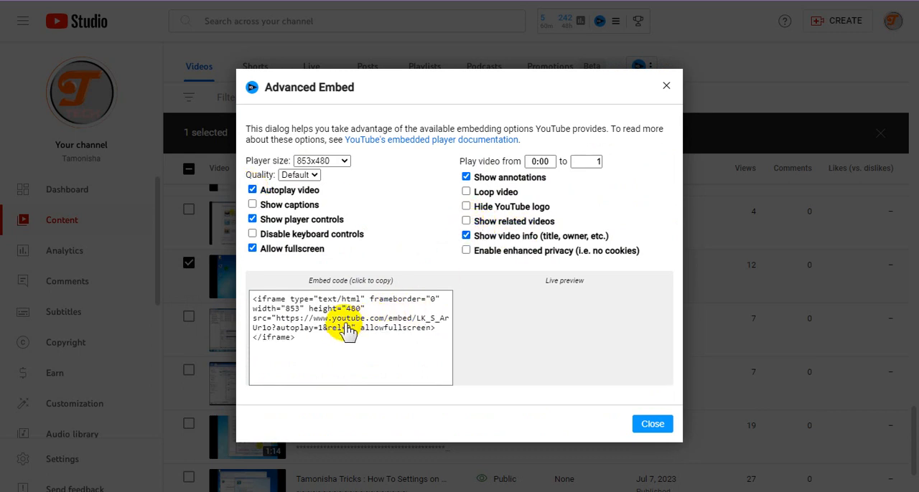
Step: Copy the complete generated iframe embed code
click(324, 321)
right_click(324, 321)
click(349, 322)
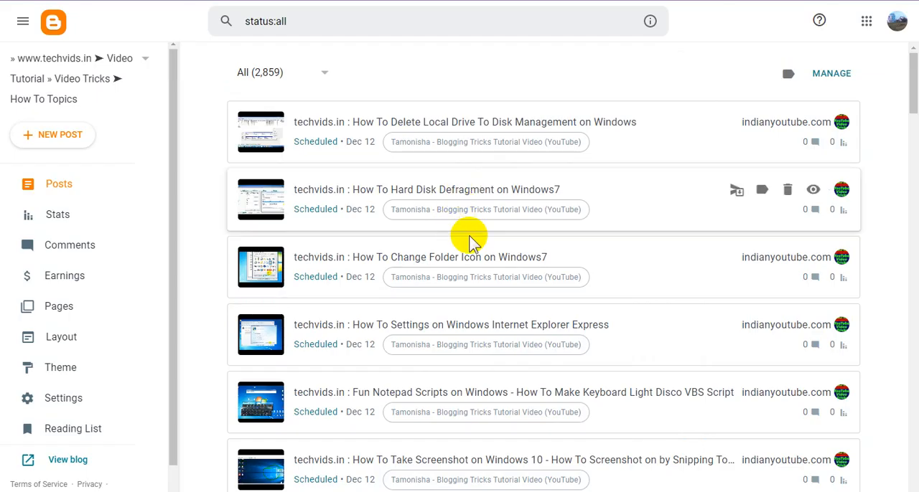
Step: In Blogger, find and open the draft post "How to Set Windows7 Personalization Settings" in the post list
scroll(493, 291, down, 20)
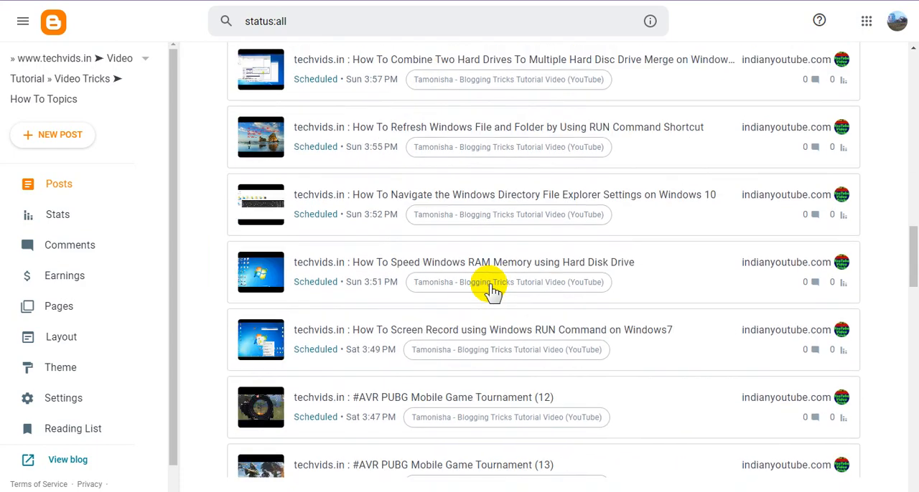
scroll(493, 290, down, 20)
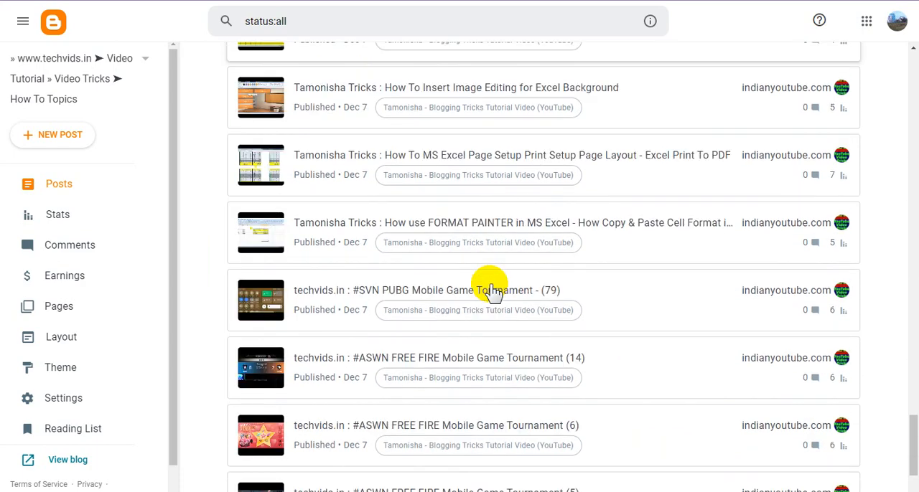
scroll(493, 290, up, 10)
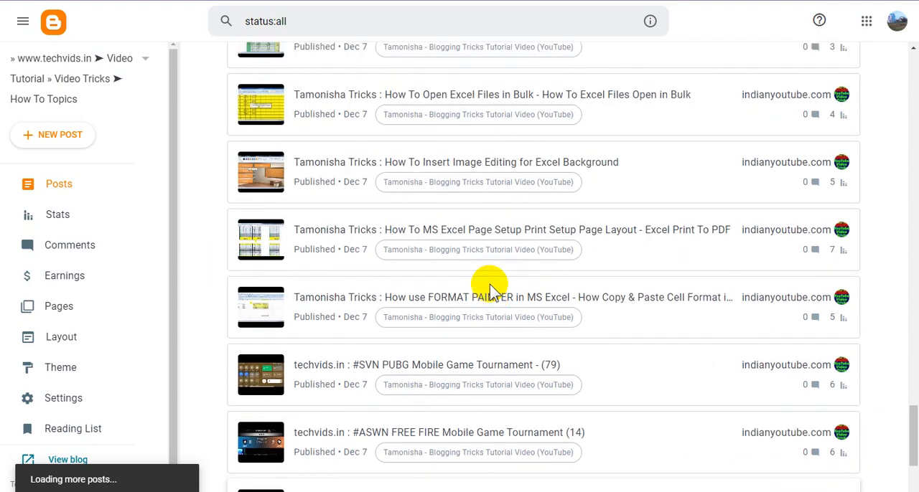
scroll(492, 290, up, 2)
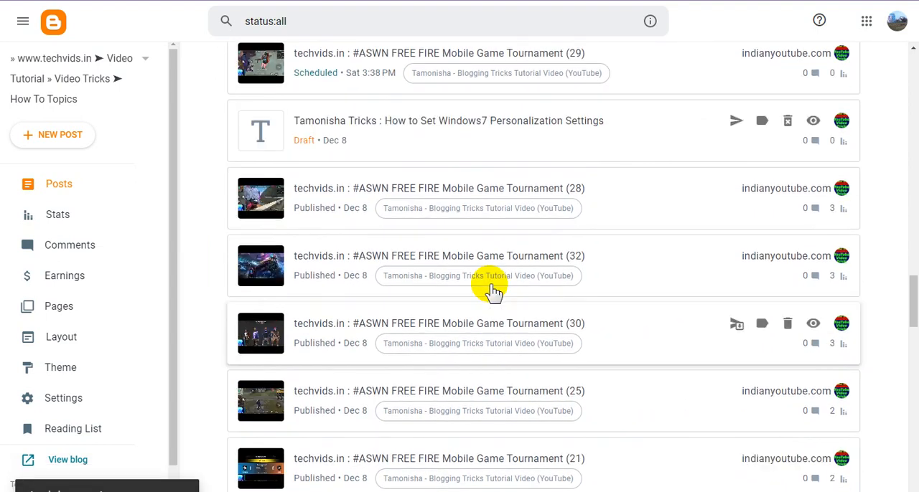
click(473, 123)
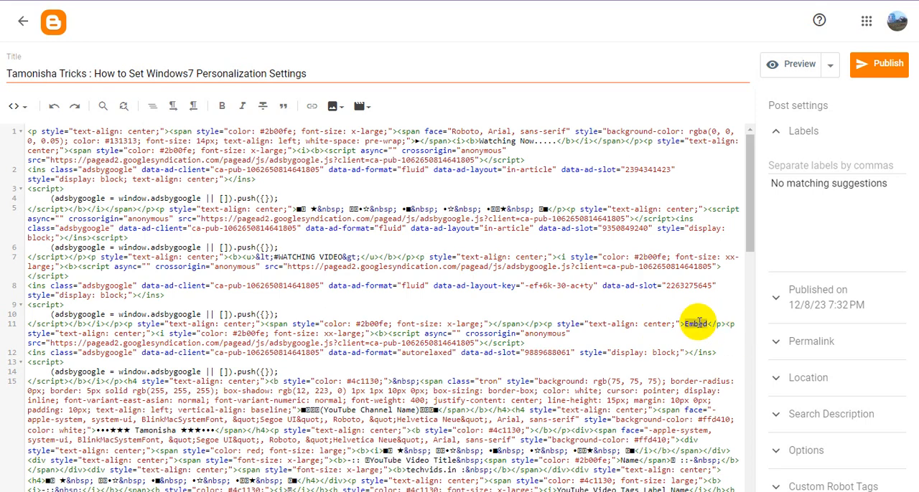
Step: Replace the "Embed" placeholder in the post's HTML with the copied iframe code and switch to the Compose view
key(ctrl+v)
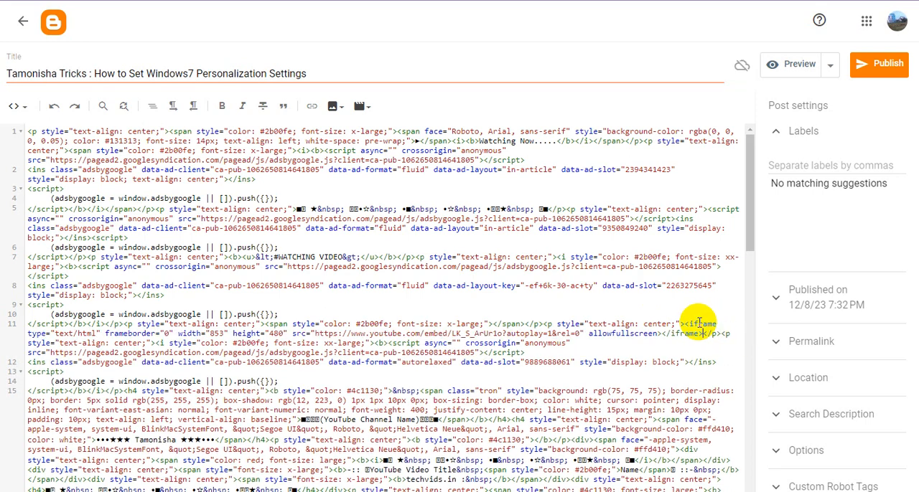
click(19, 107)
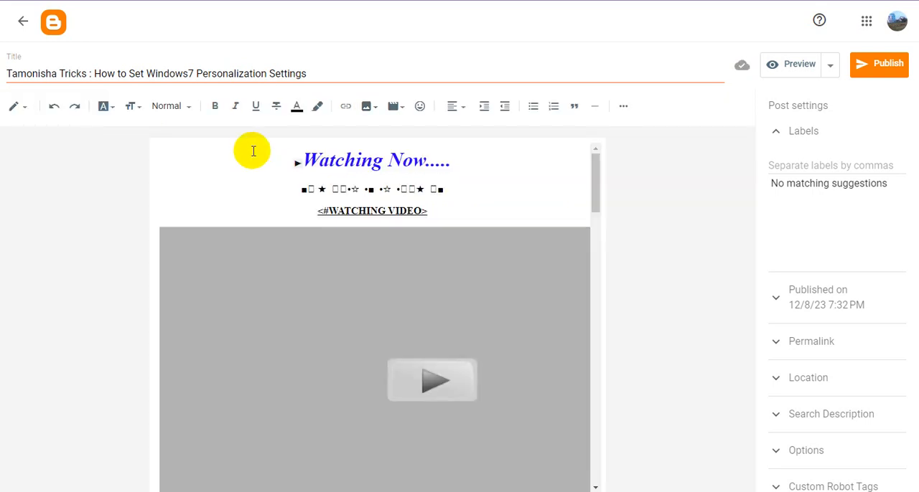
Step: Copy "techvids.in" from the post body and replace the "Tamonisha Tricks" prefix in the post title with it
scroll(402, 286, down, 4)
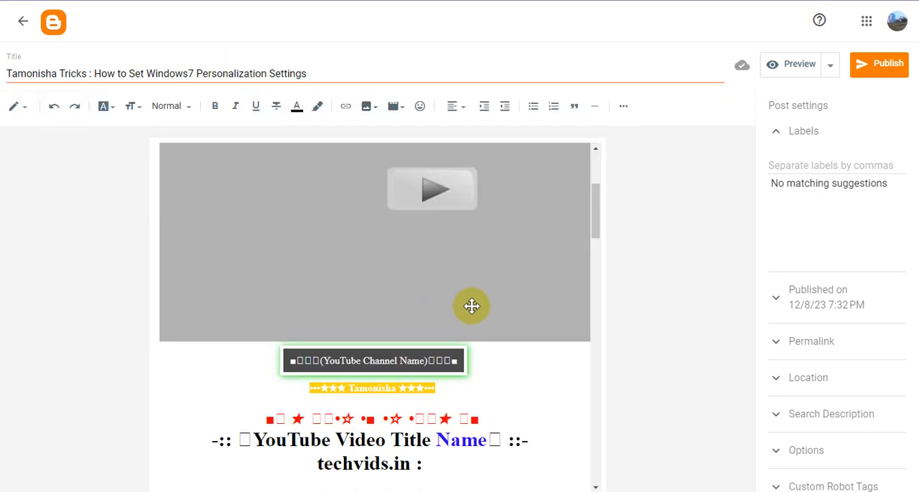
drag(411, 336, 282, 339)
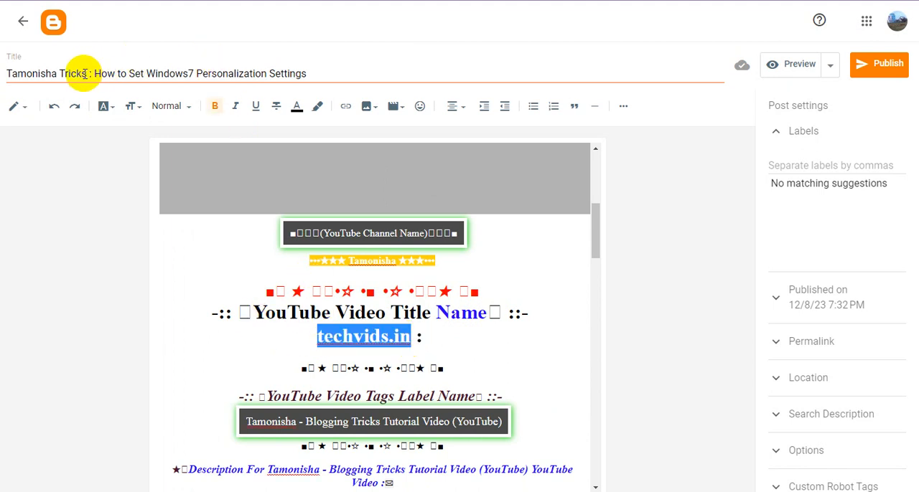
drag(86, 75, 4, 76)
key(ctrl+v)
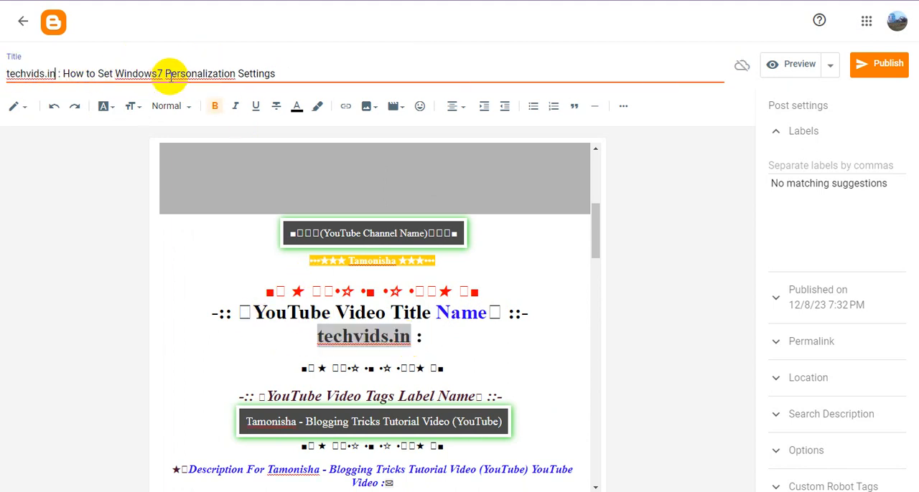
Step: Copy the full post title and paste it over the "techvids.in :" line under the YouTube Video Title Name heading
triple_click(183, 74)
key(ctrl+c)
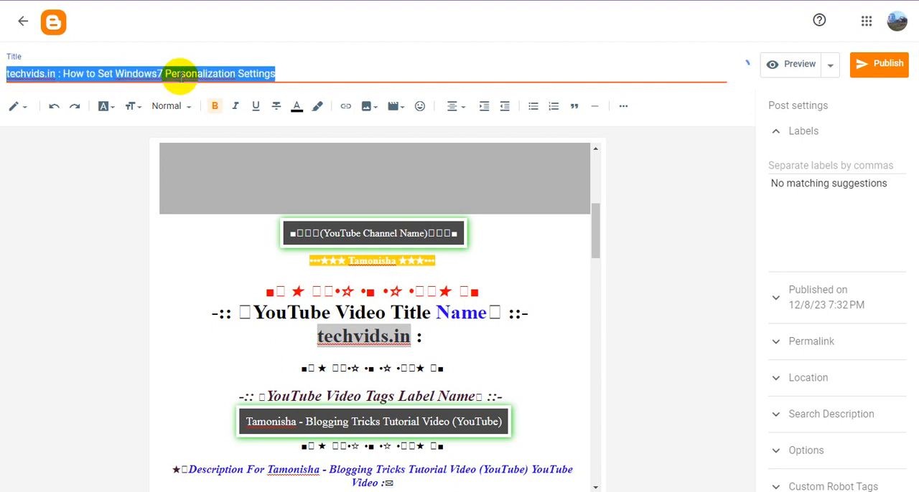
click(434, 339)
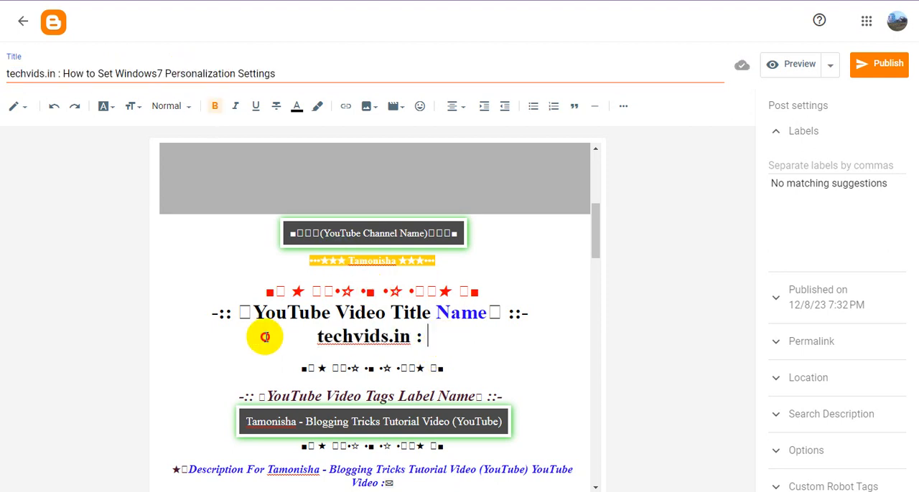
shift+click(265, 337)
key(ctrl+v)
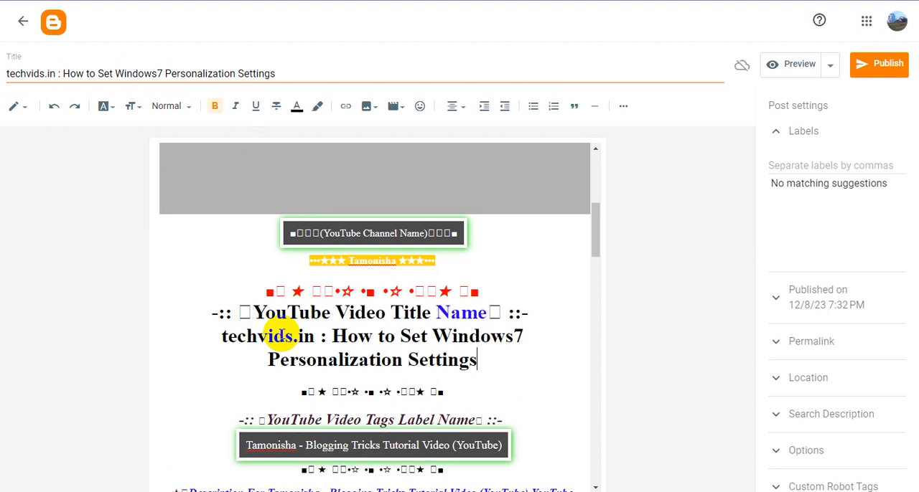
Step: Add the label "Tamonisha - Blogging Tricks Tutorial Video (YouTube)" to the post
click(833, 166)
text(Ta)
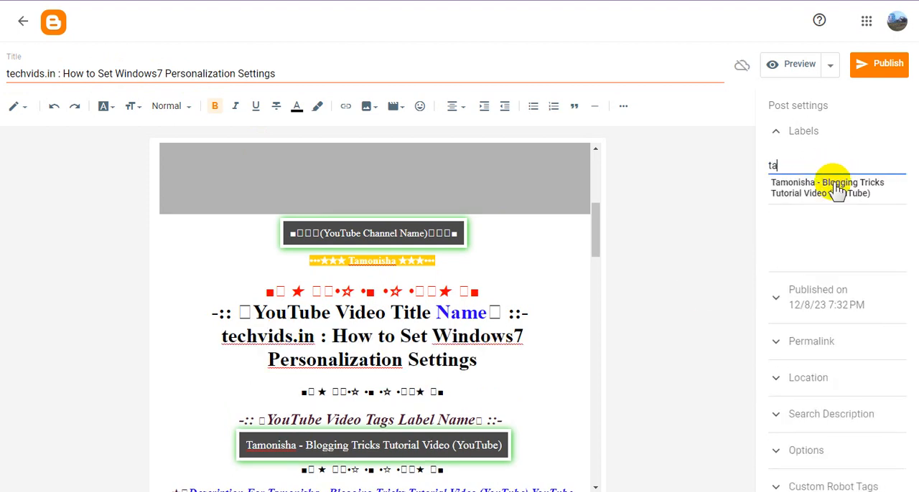
click(834, 185)
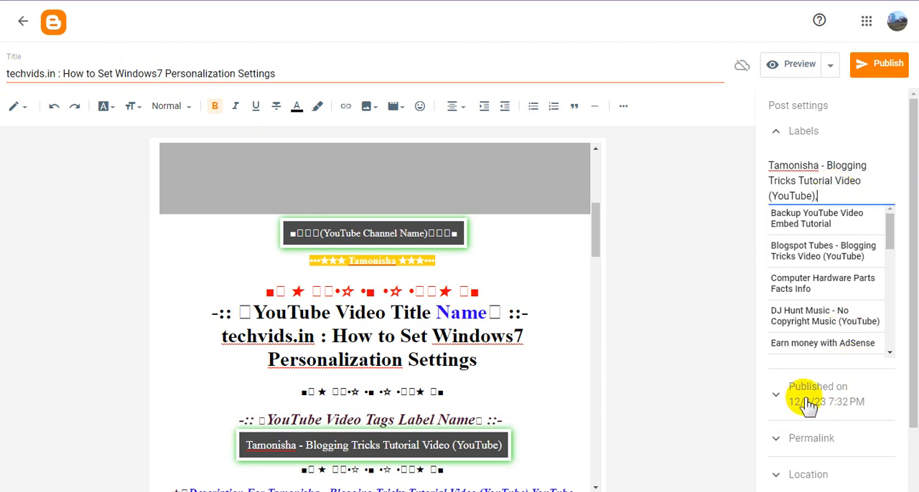
Step: Set the post's publishing date to December 12, 2023
scroll(768, 381, down, 2)
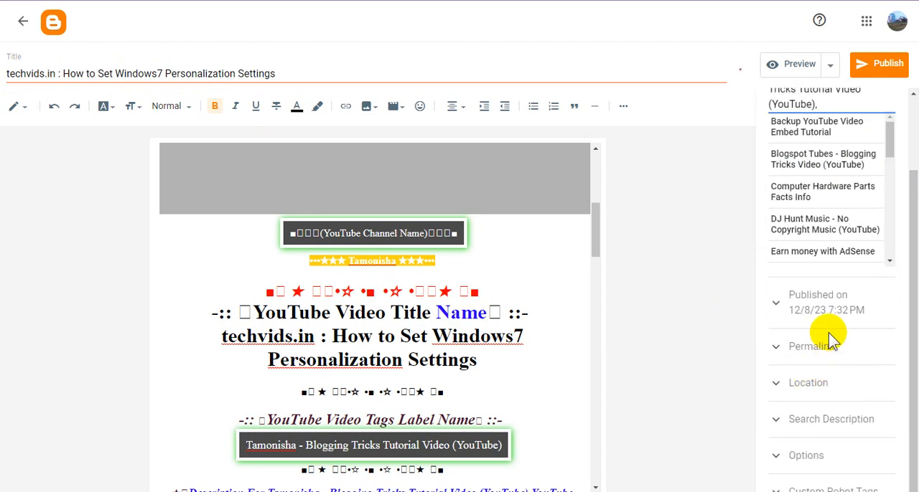
scroll(816, 303, up, 2)
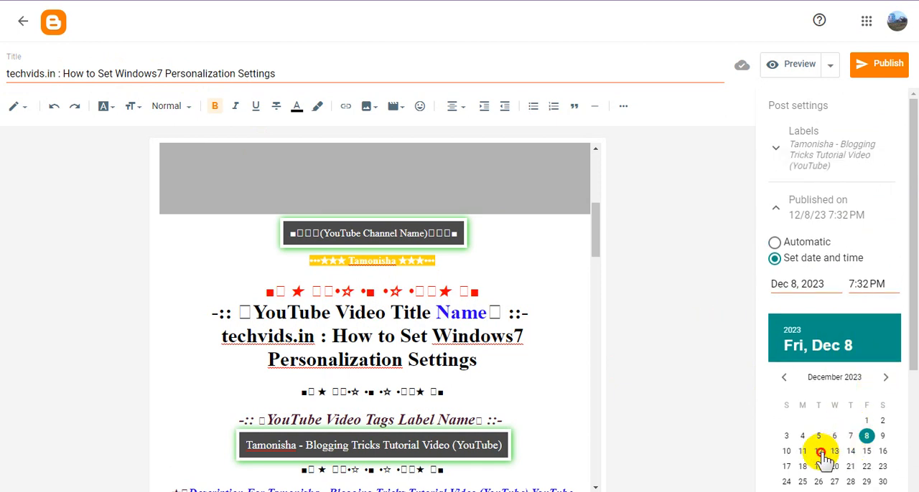
click(818, 450)
scroll(861, 369, down, 3)
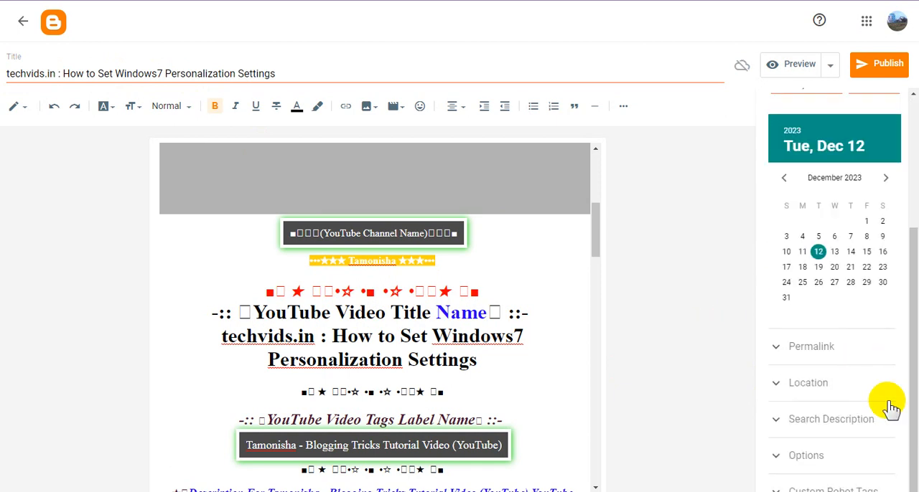
Step: Paste the copied post title as the search description, and publish the post on its scheduled date
click(863, 419)
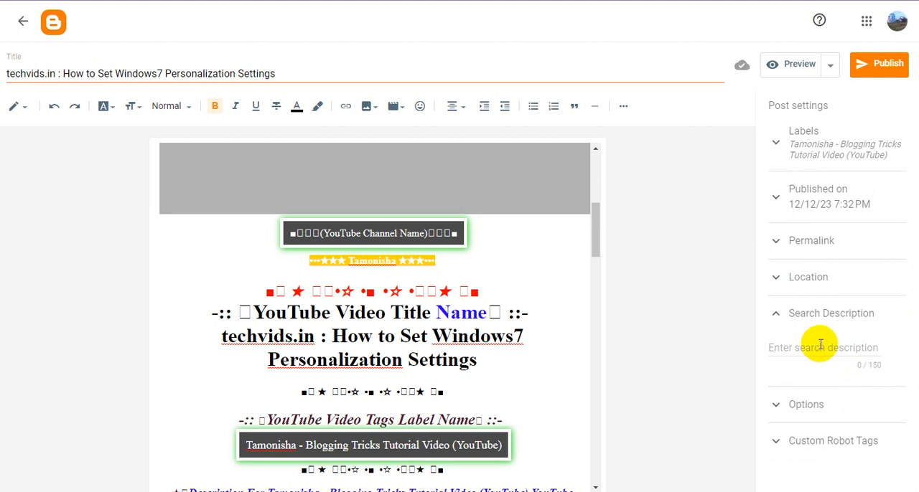
click(824, 348)
key(ctrl+v)
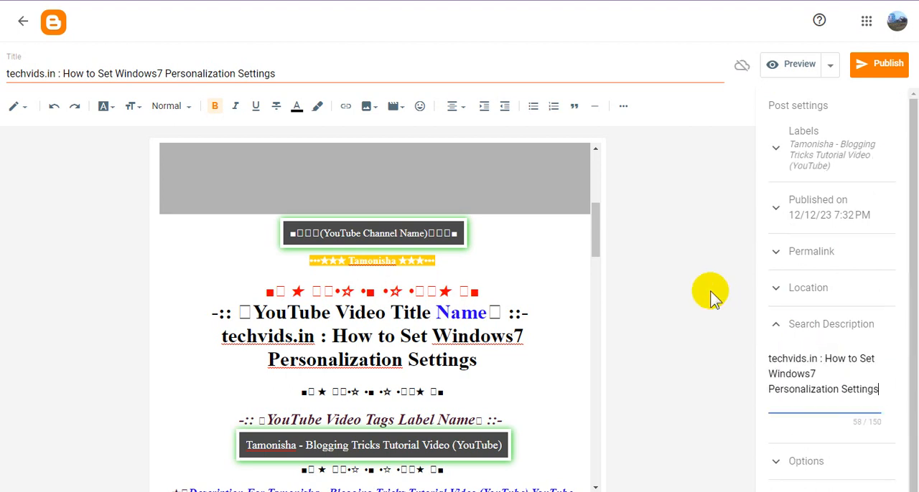
click(447, 273)
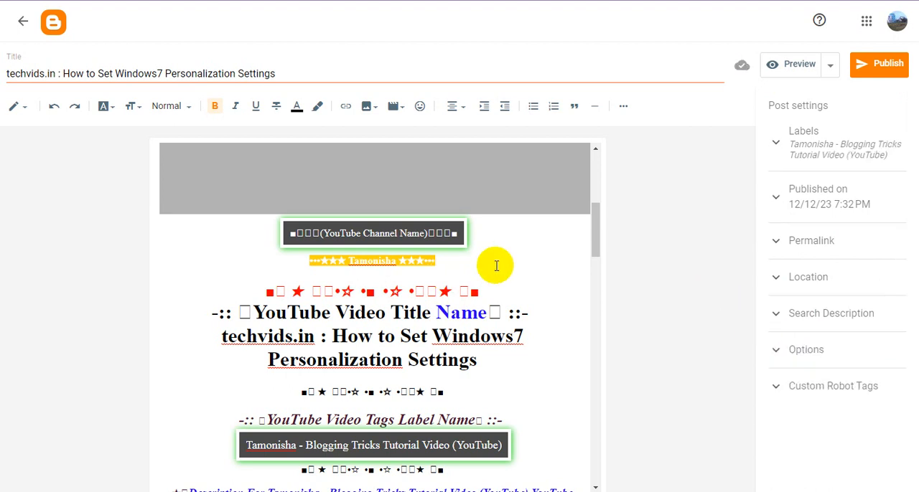
click(875, 66)
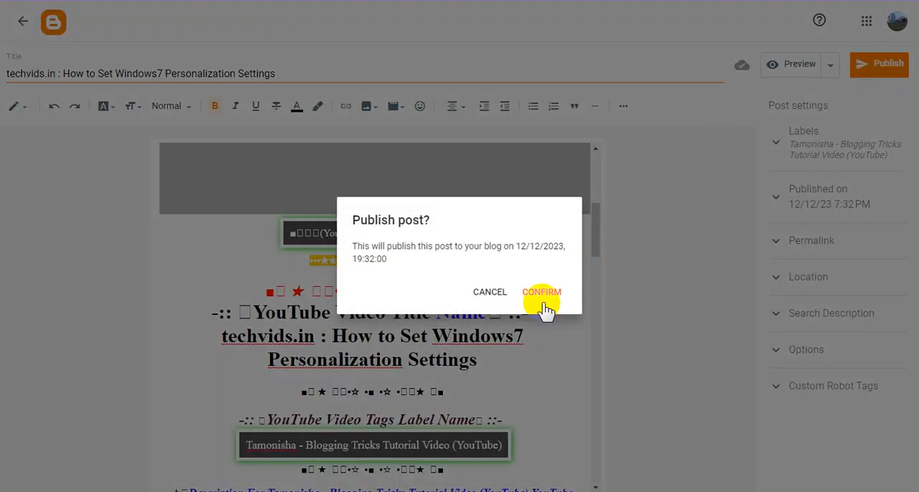
click(544, 307)
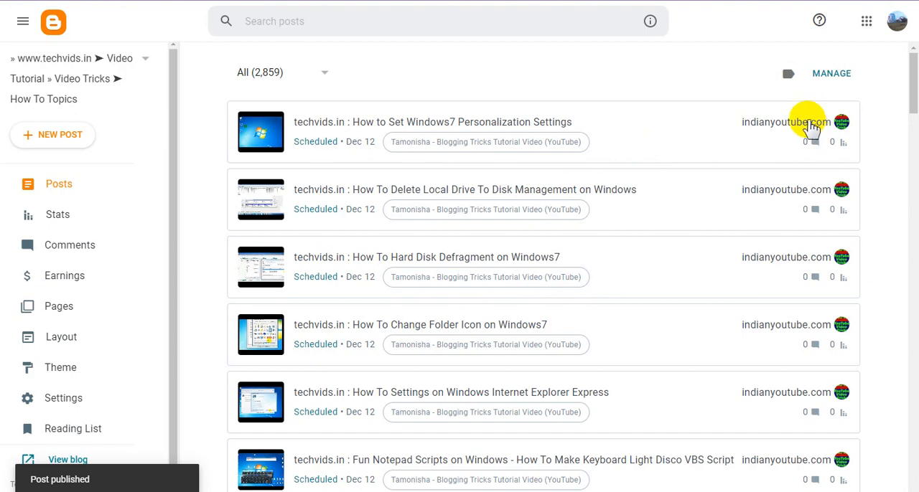
Step: Preview the scheduled "How to Set Windows7 Personalization Settings" post and examine its title, embedded video, label and tag sections
click(813, 125)
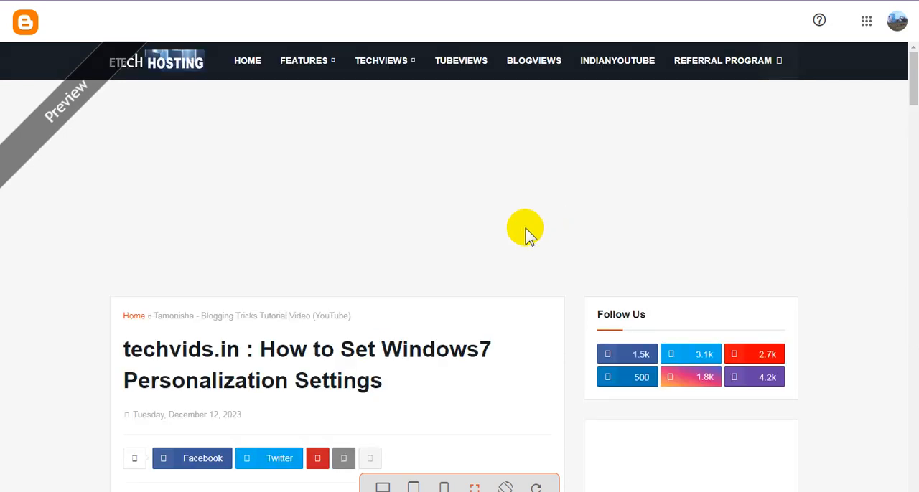
scroll(526, 234, down, 3)
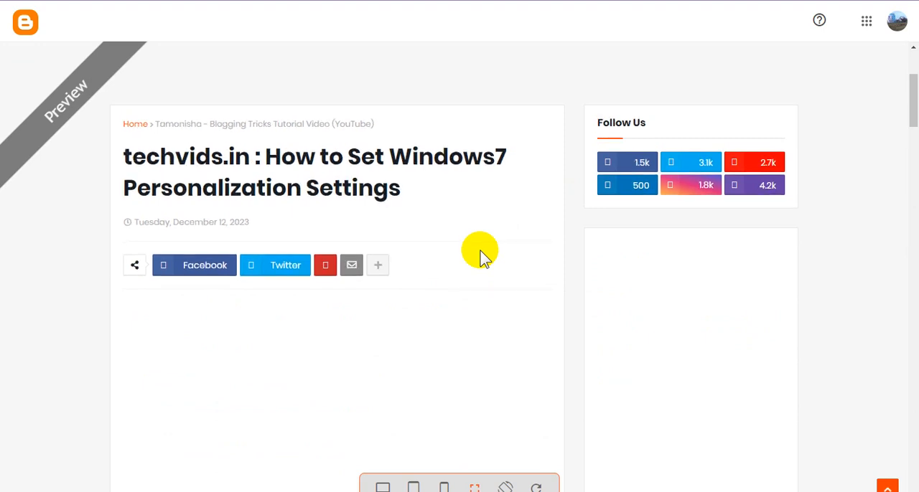
scroll(482, 256, down, 1)
scroll(482, 255, down, 8)
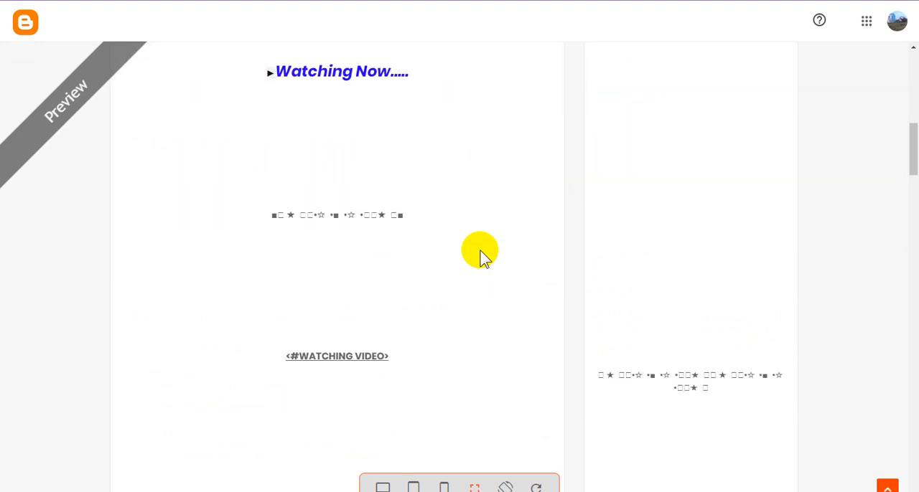
scroll(482, 256, down, 3)
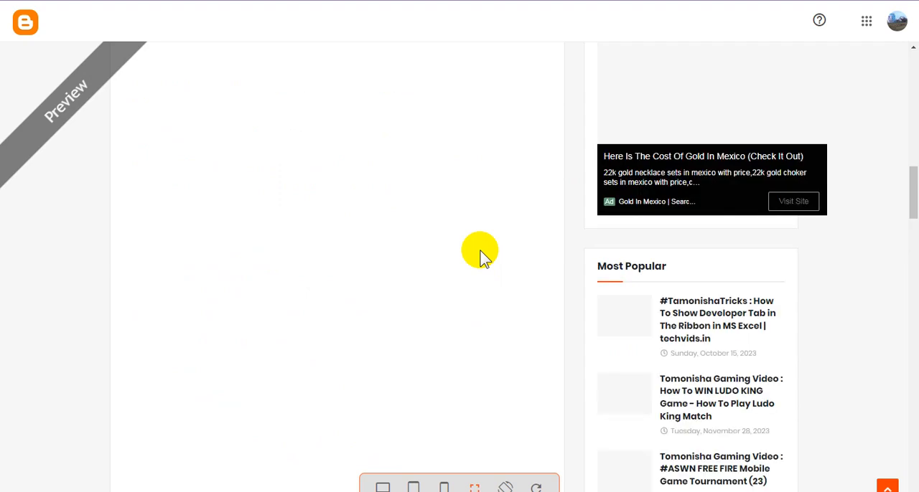
scroll(482, 256, down, 3)
scroll(482, 256, up, 3)
scroll(482, 256, up, 3)
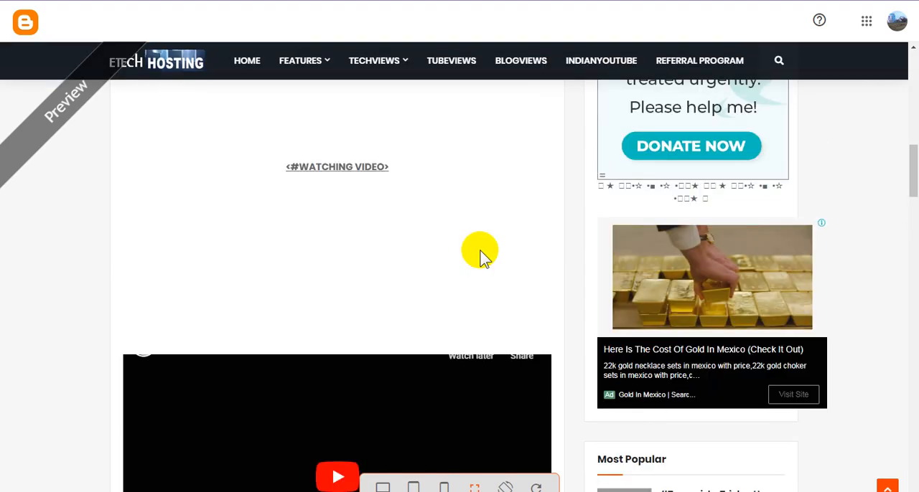
scroll(482, 256, up, 8)
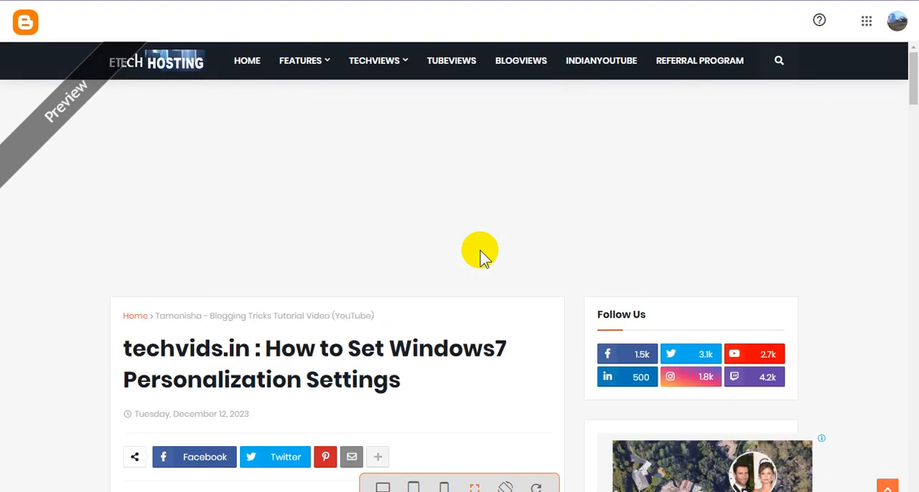
scroll(481, 254, down, 10)
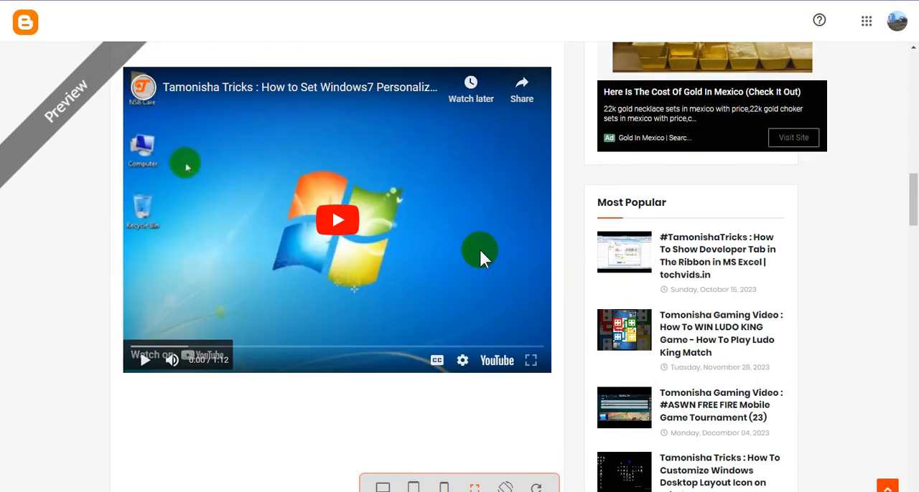
scroll(480, 253, down, 15)
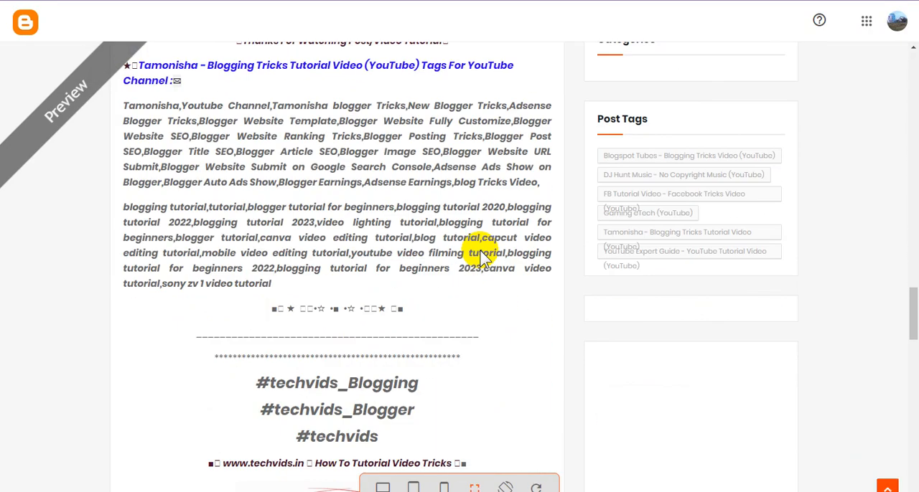
scroll(481, 252, up, 10)
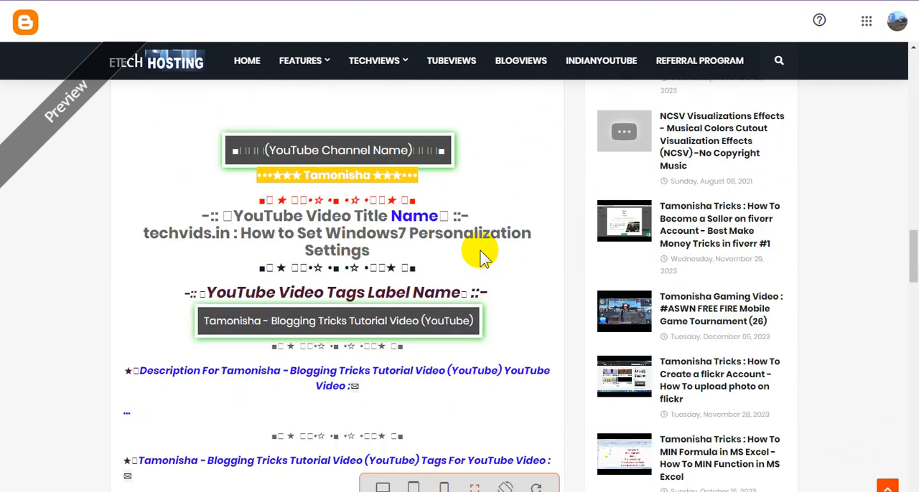
scroll(481, 254, up, 15)
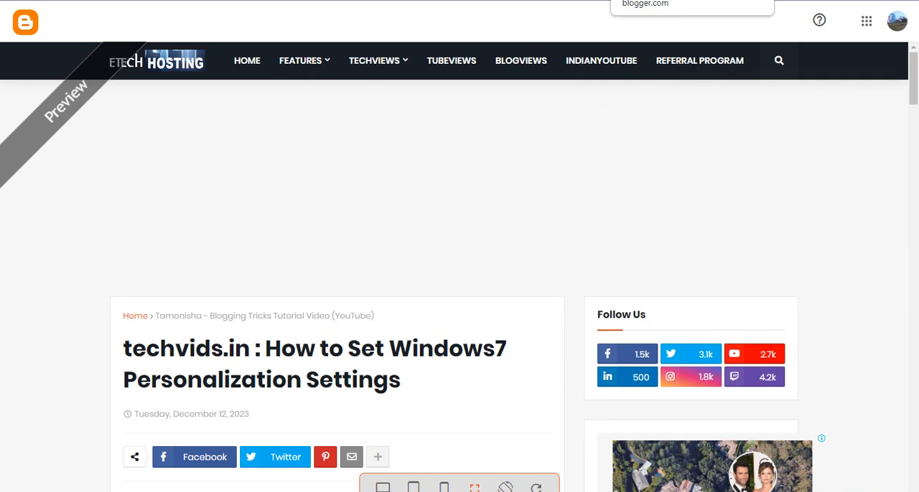
Step: Switch to YouTube Studio, close the Advanced Embed dialog and copy the full title of the "How To Create a New Administrator User" video
click(750, 1)
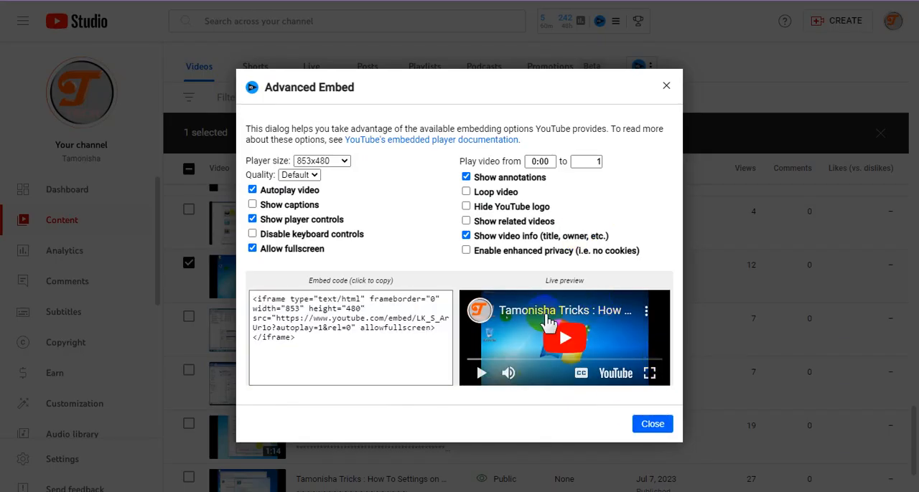
key(Escape)
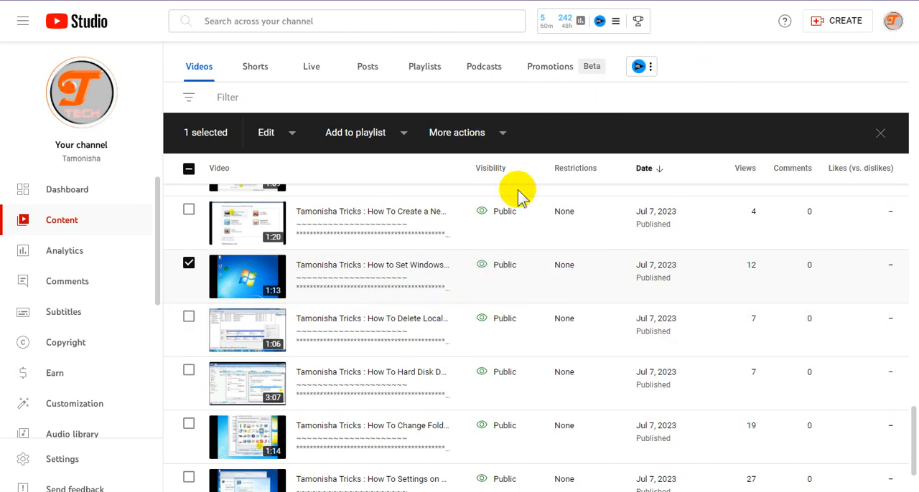
scroll(499, 273, up, 1)
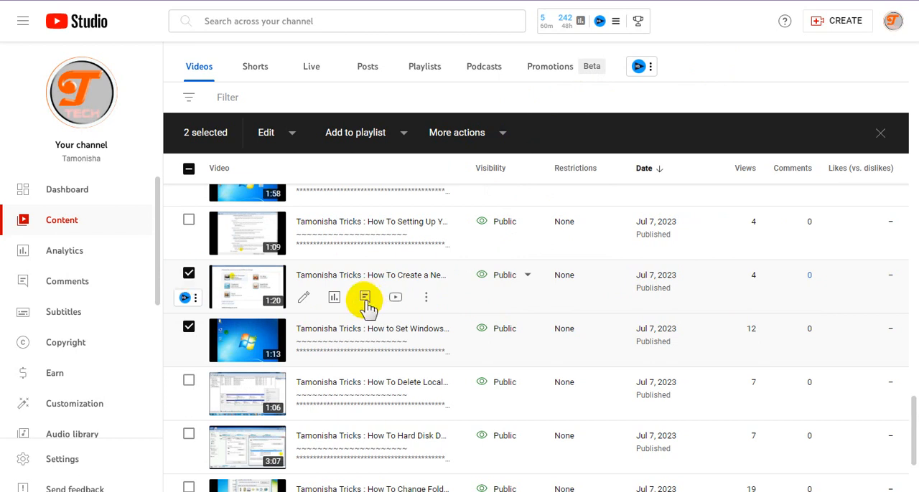
click(426, 297)
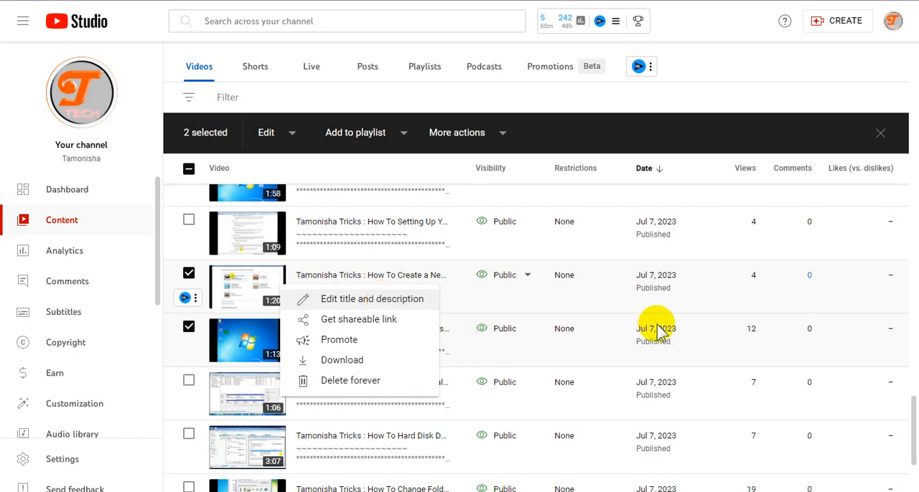
click(394, 299)
click(464, 315)
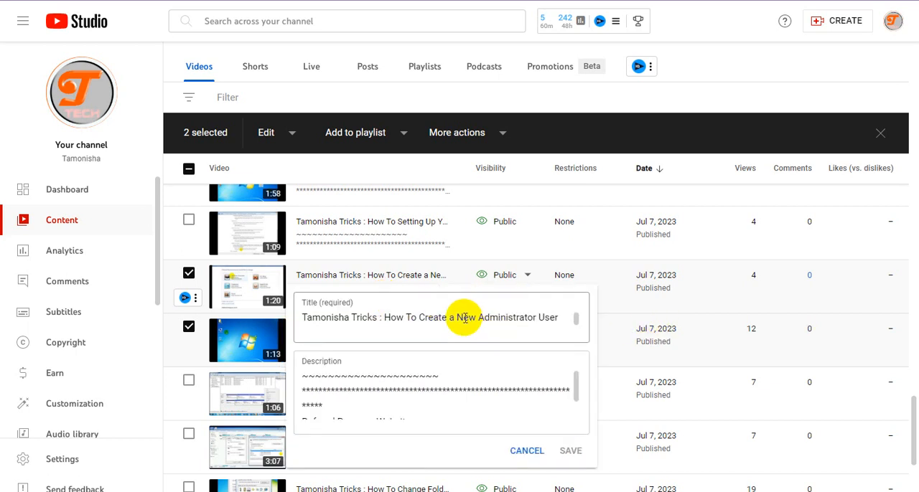
triple_click(465, 318)
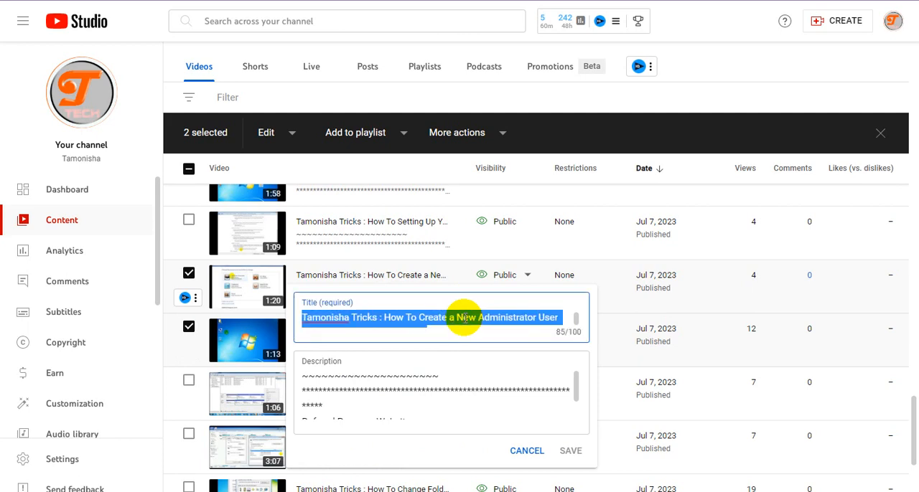
Step: Switch to Blogger, create a new post and paste the copied video title as its title
click(668, 1)
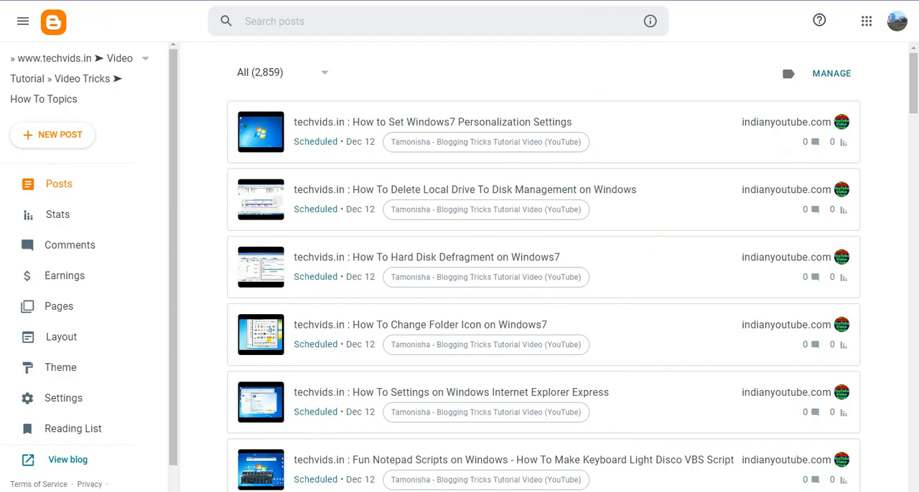
click(70, 141)
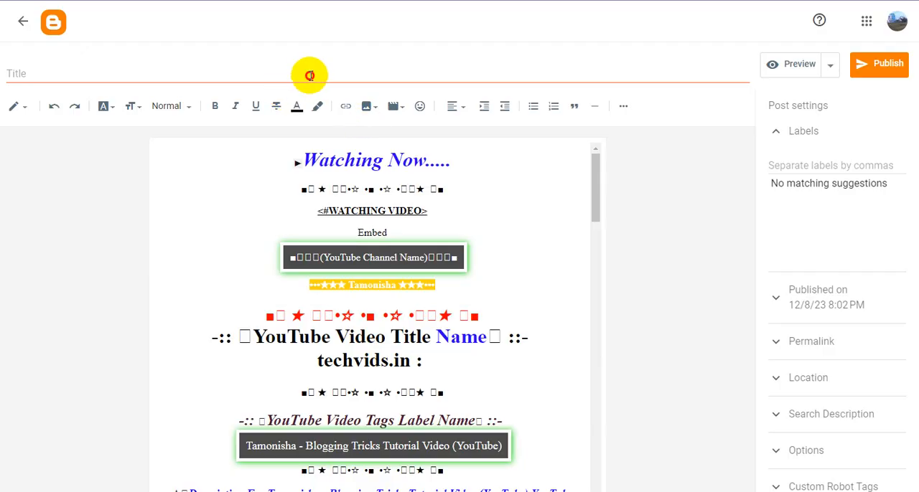
click(309, 75)
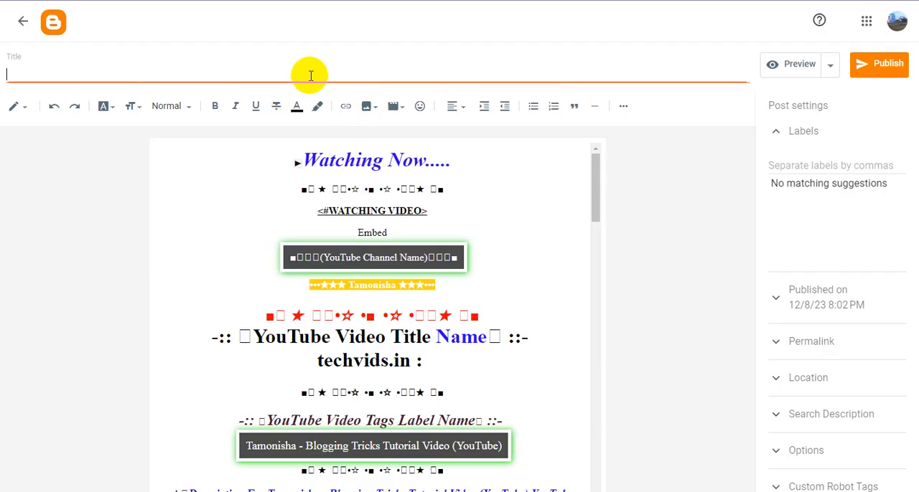
text(Tamonisha Tricks : How To Create a New Administrator User Account Profile on Windows7)
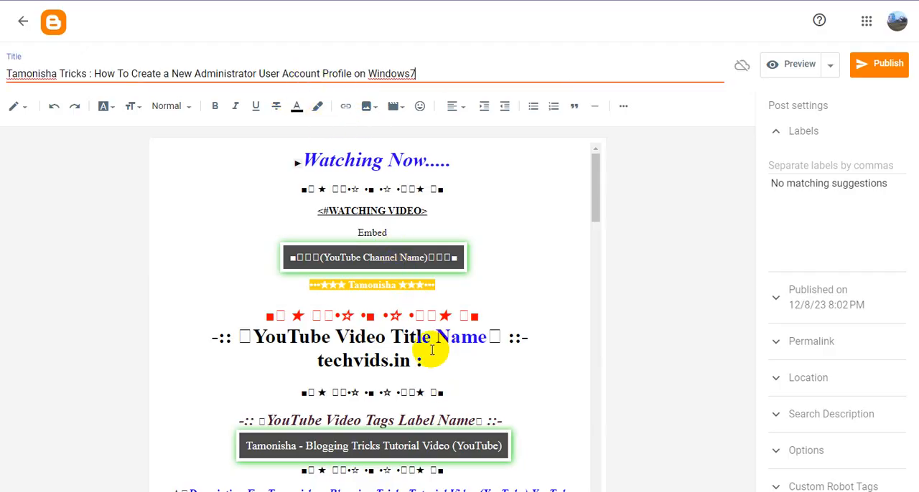
Step: Copy "techvids.in" from the post body over the "Tamonisha Tricks" title prefix, and switch the post editor to HTML view
double_click(404, 361)
drag(408, 361, 316, 363)
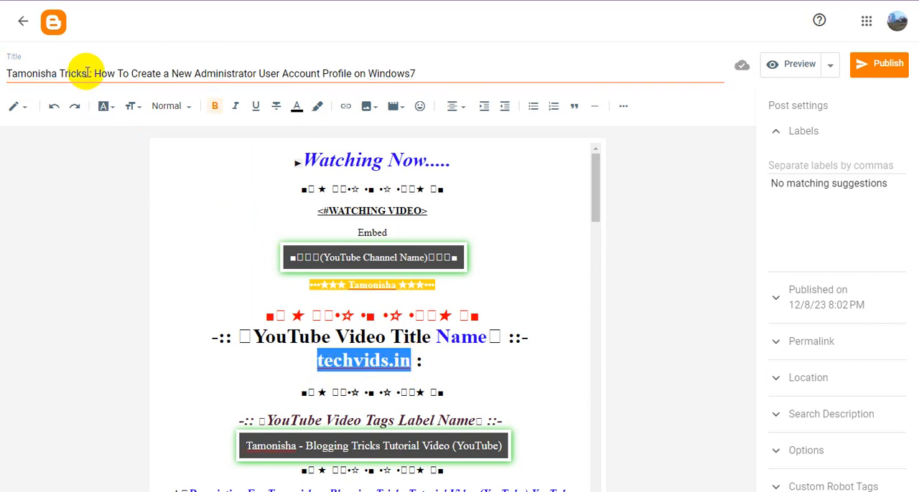
drag(86, 73, 5, 74)
text(techvids.in)
click(16, 107)
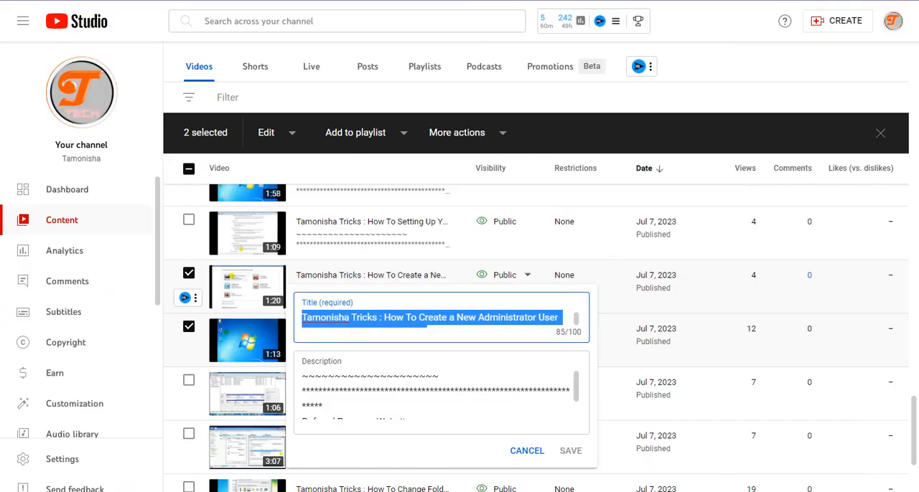
Step: Switch to YouTube Studio and configure the administrator account video's Advanced Embed with 853x480 player size, autoplay enabled and related videos disabled
click(707, 65)
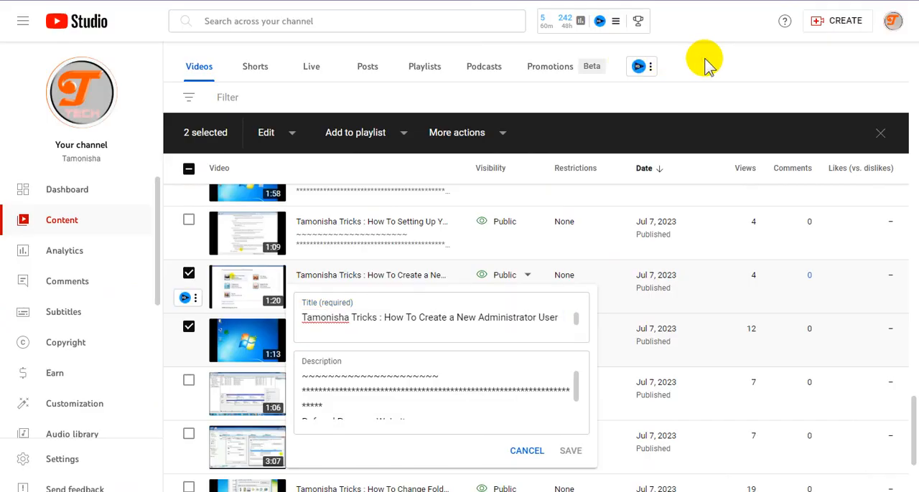
click(196, 298)
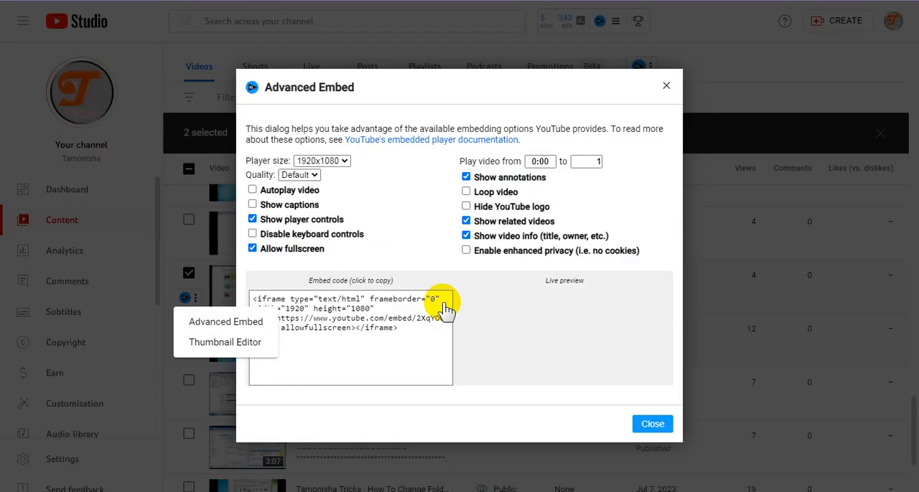
click(332, 161)
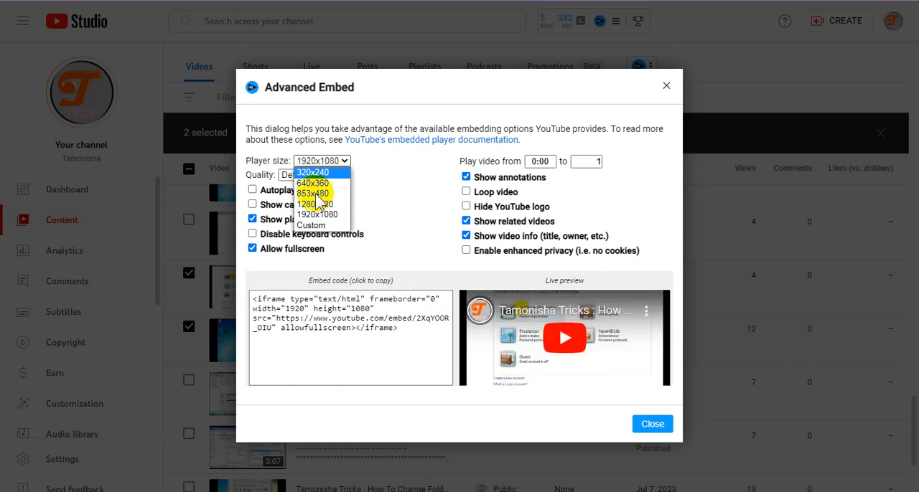
click(315, 197)
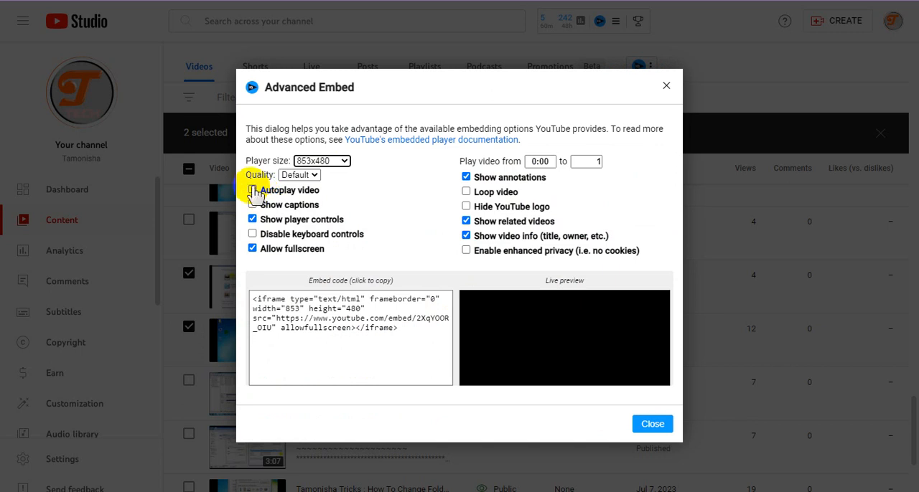
click(252, 190)
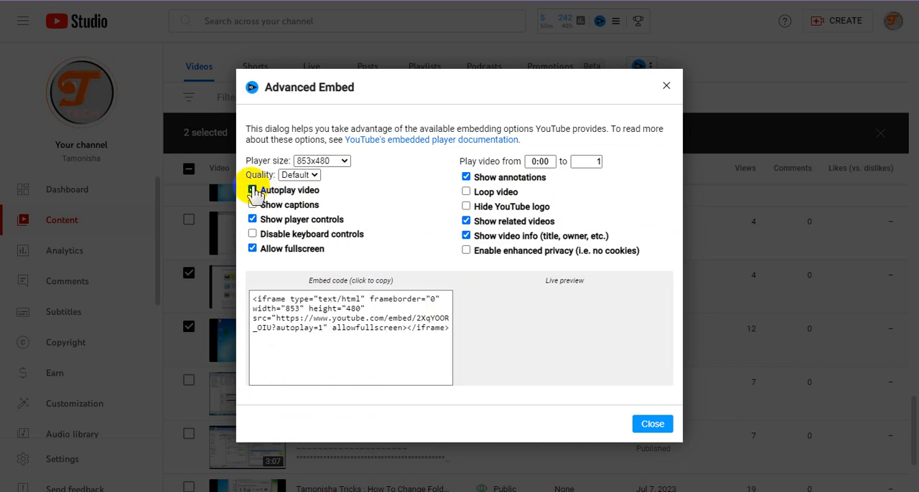
click(466, 222)
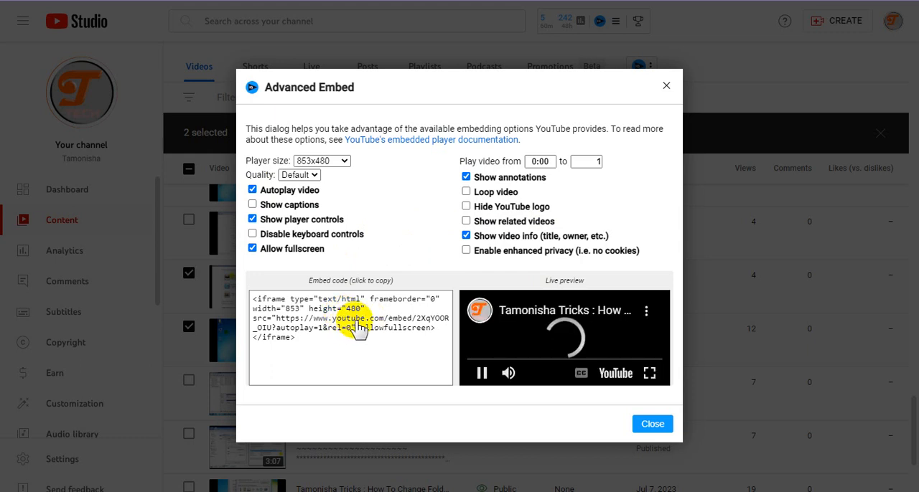
Step: Copy the customized embed code of the administrator account video and return to the Blogger post
click(361, 325)
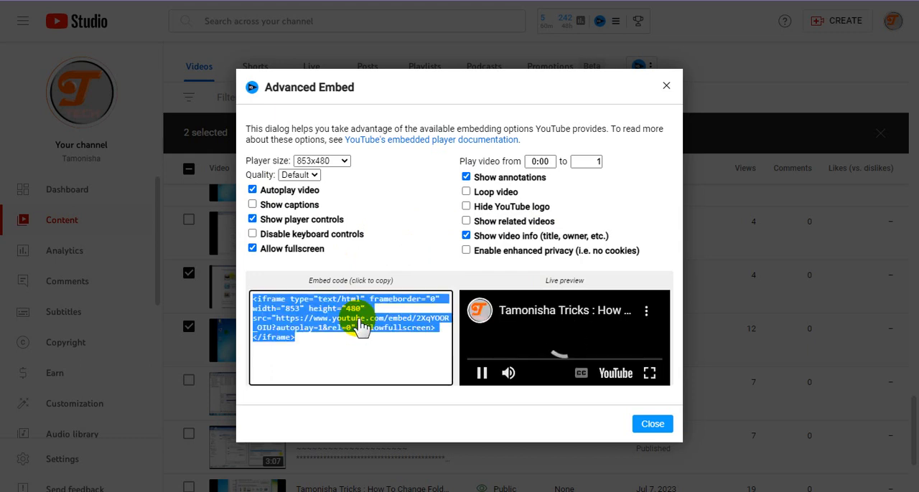
right_click(363, 325)
click(381, 330)
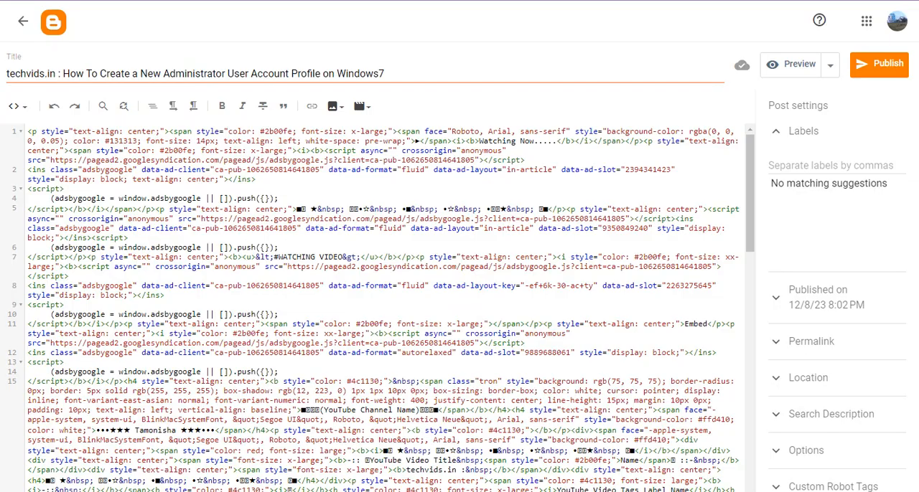
Step: Replace the "Embed" placeholder in the post's HTML with the copied video embed code and switch the editor to Compose view
double_click(694, 324)
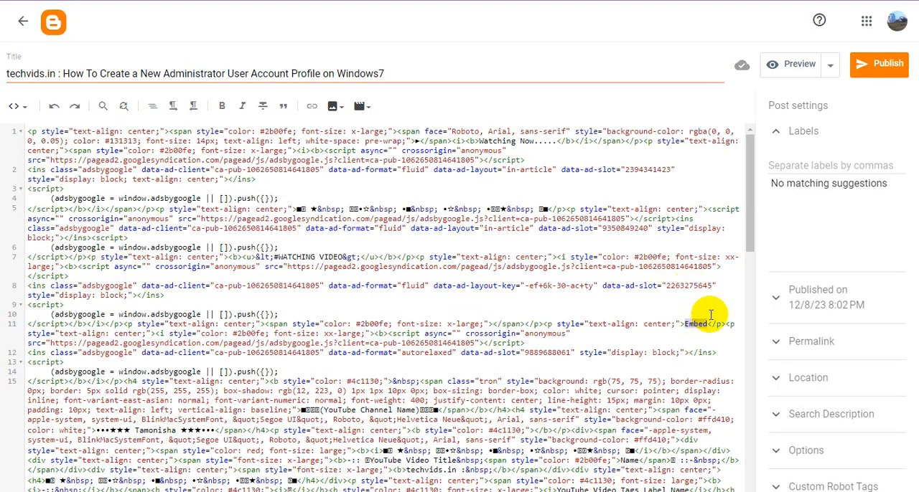
key(ctrl+v)
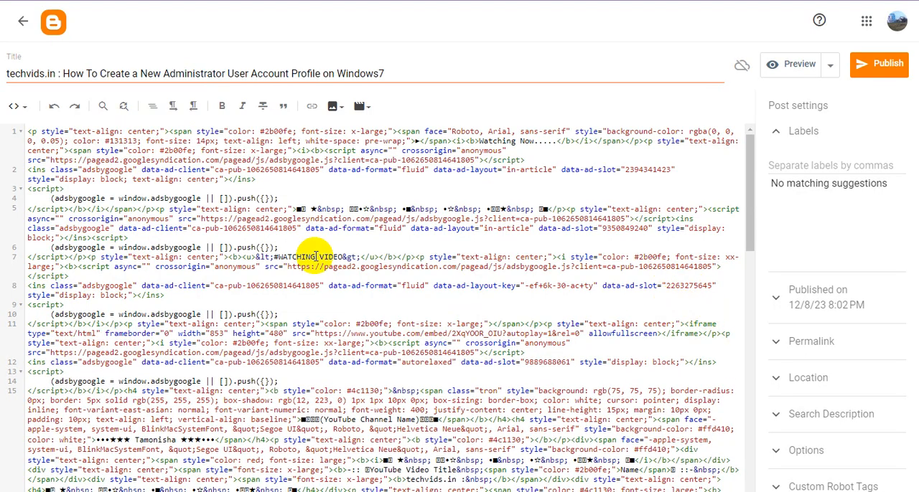
click(16, 107)
click(30, 139)
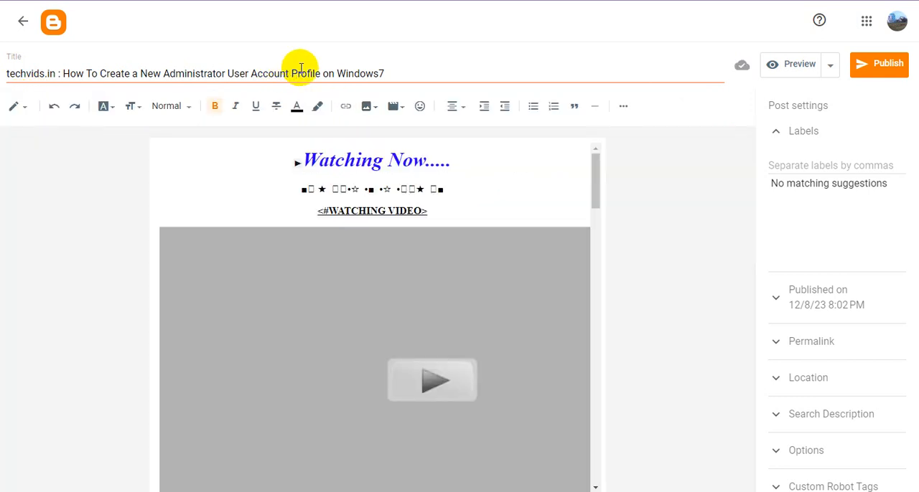
Step: Copy the full post title and paste it over the "techvids.in :" line beneath the YouTube Video Title Name heading
triple_click(300, 72)
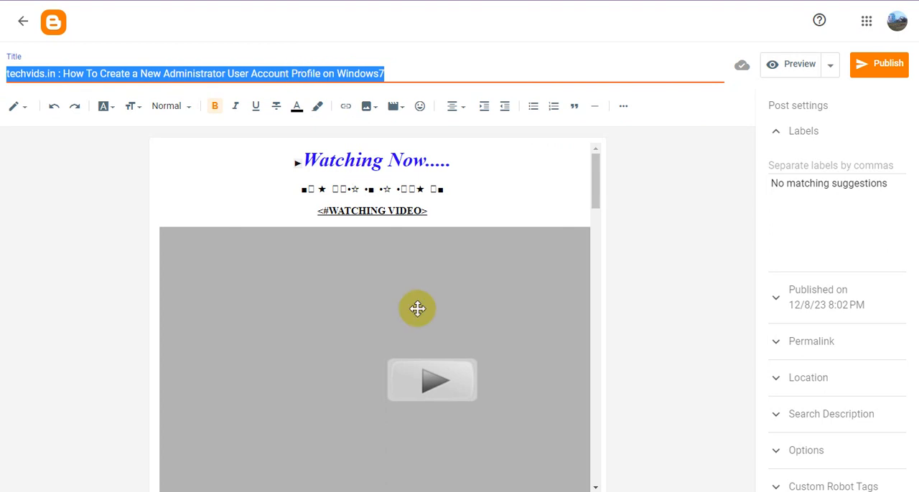
scroll(424, 305, down, 5)
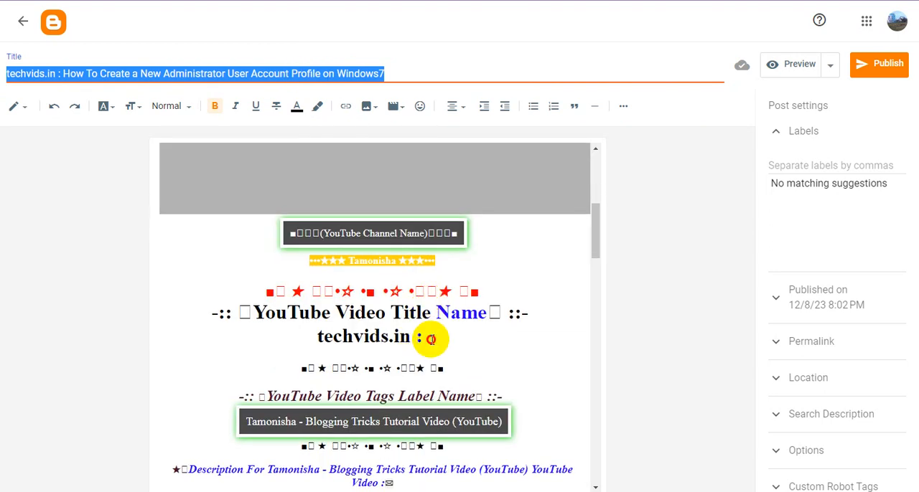
drag(431, 339, 279, 338)
key(ctrl+v)
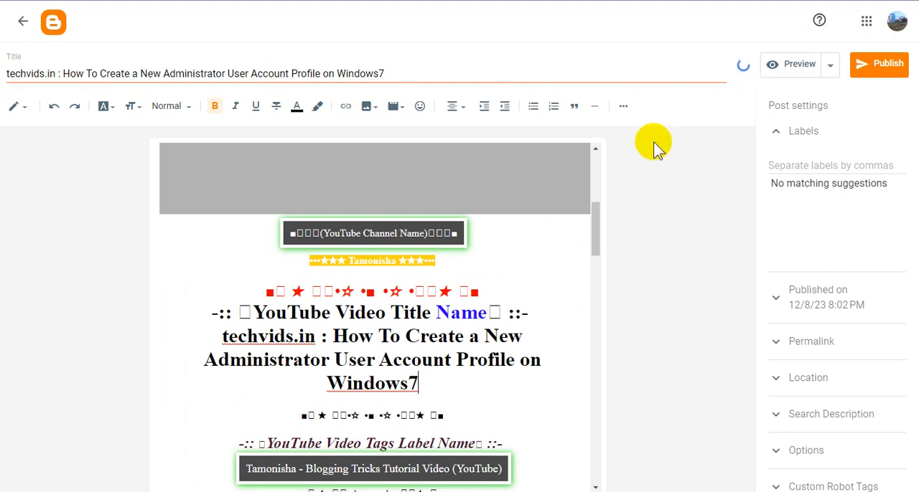
Step: Publish the post with the label "Tamonisha - Blogging Tricks Tutorial Video (YouTube)", scheduled for 12/12/23 8:02 PM
click(877, 68)
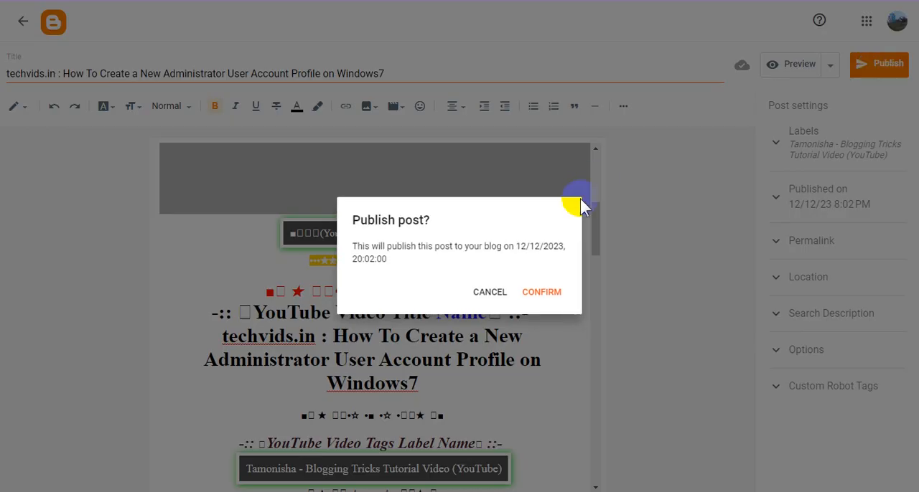
click(543, 292)
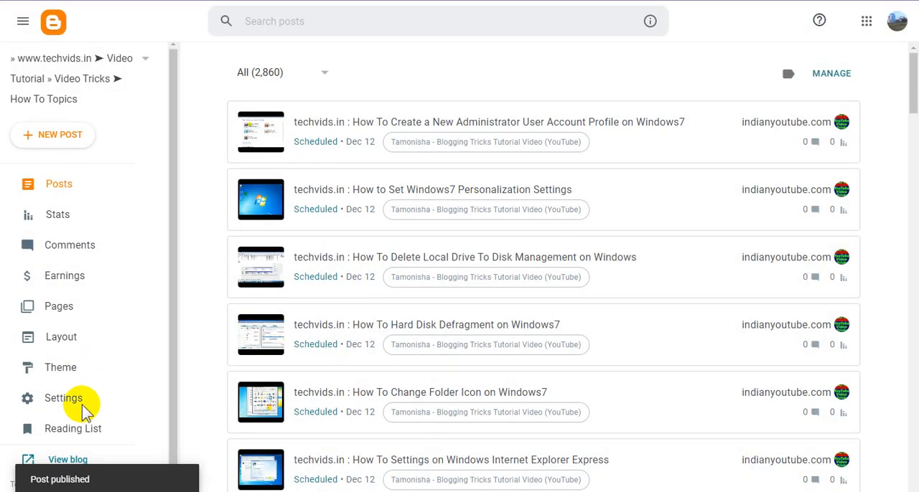
Step: Open the live blog separately and look through its homepage posts, popular list and post tags
right_click(81, 462)
click(164, 338)
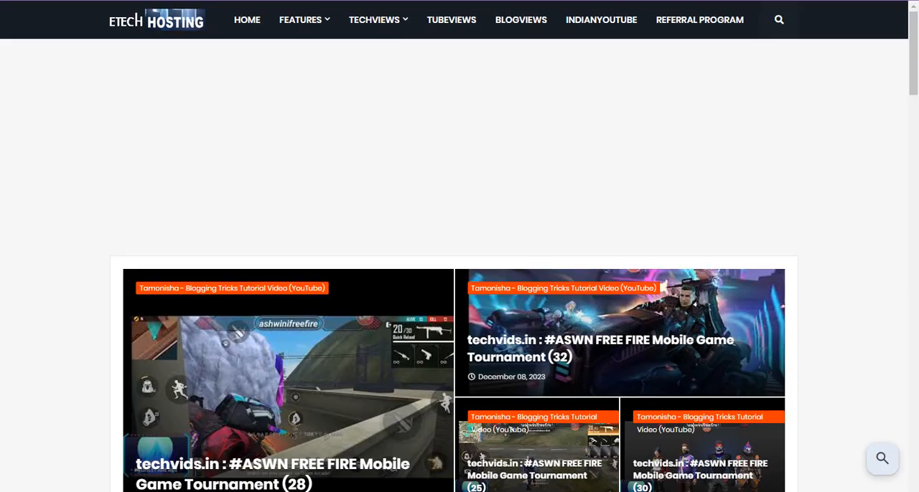
scroll(624, 272, down, 5)
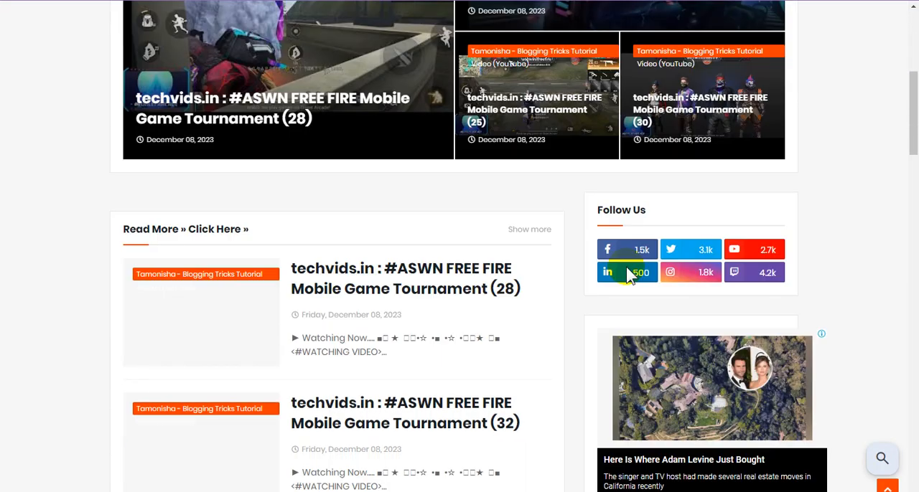
scroll(631, 279, down, 2)
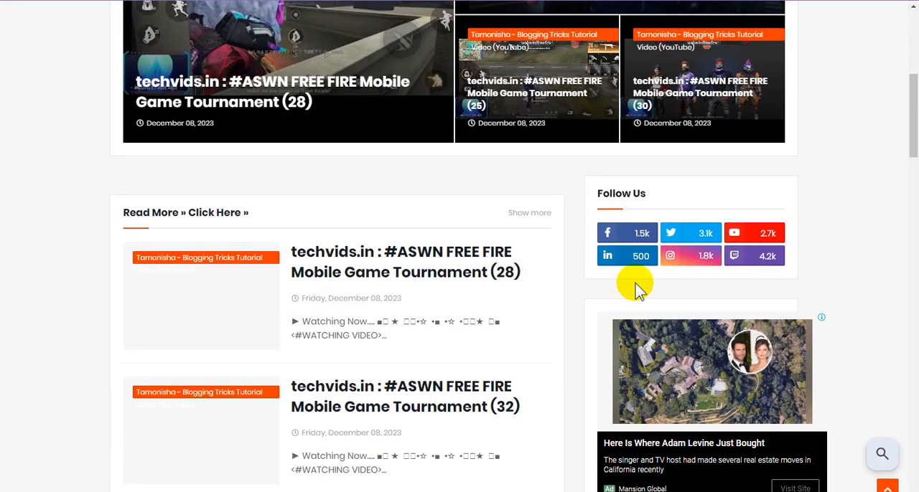
scroll(521, 287, down, 3)
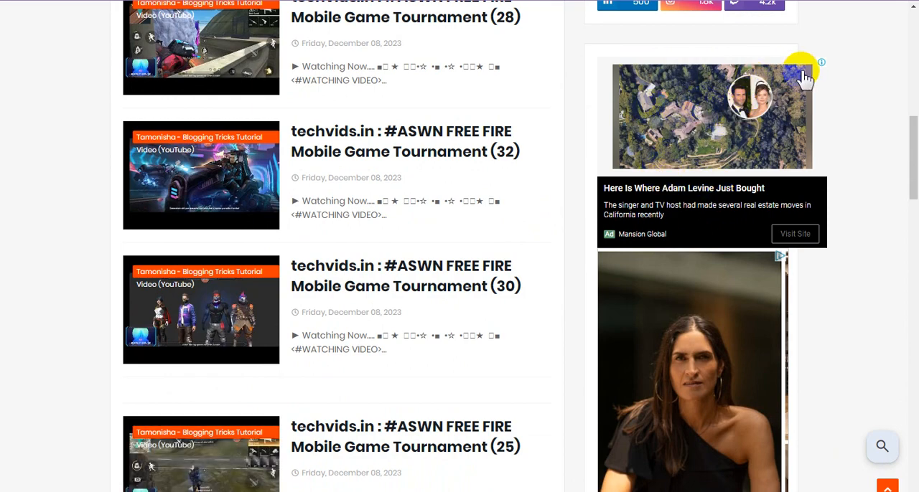
scroll(484, 203, down, 1)
scroll(488, 210, down, 9)
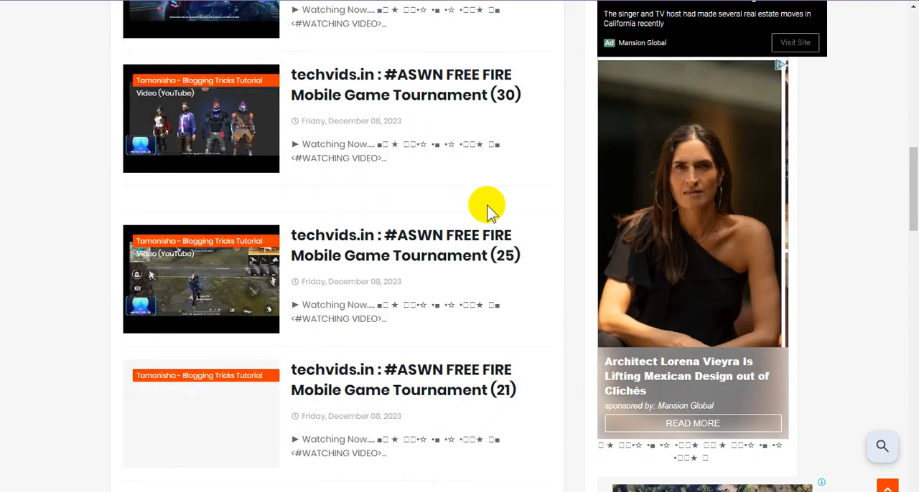
scroll(492, 214, down, 3)
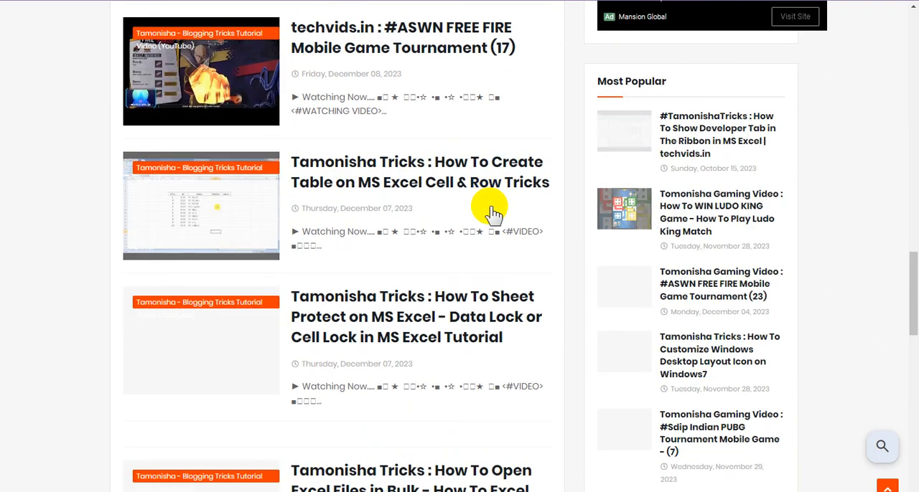
scroll(482, 231, down, 3)
scroll(483, 232, down, 3)
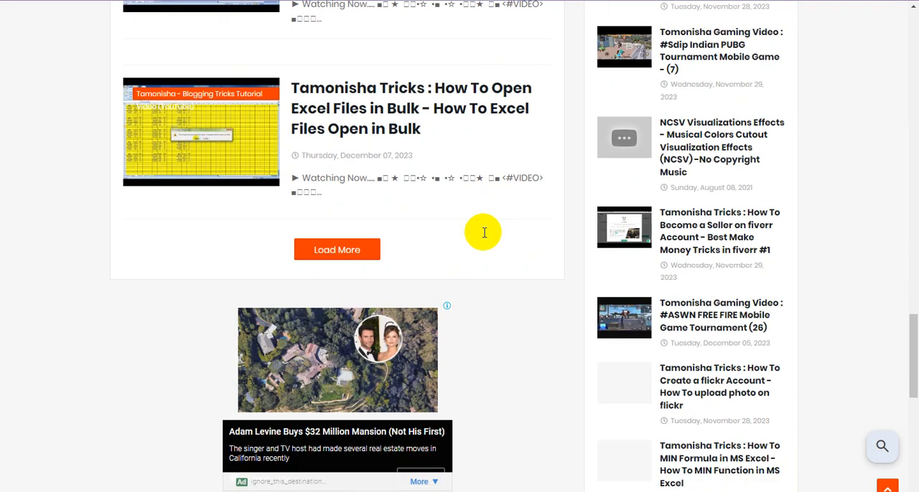
scroll(486, 236, down, 5)
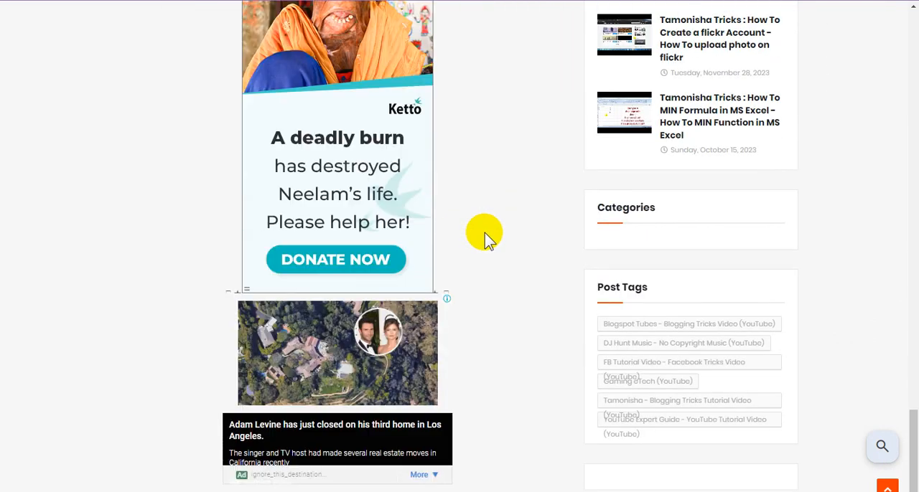
scroll(484, 237, up, 7)
scroll(484, 237, up, 16)
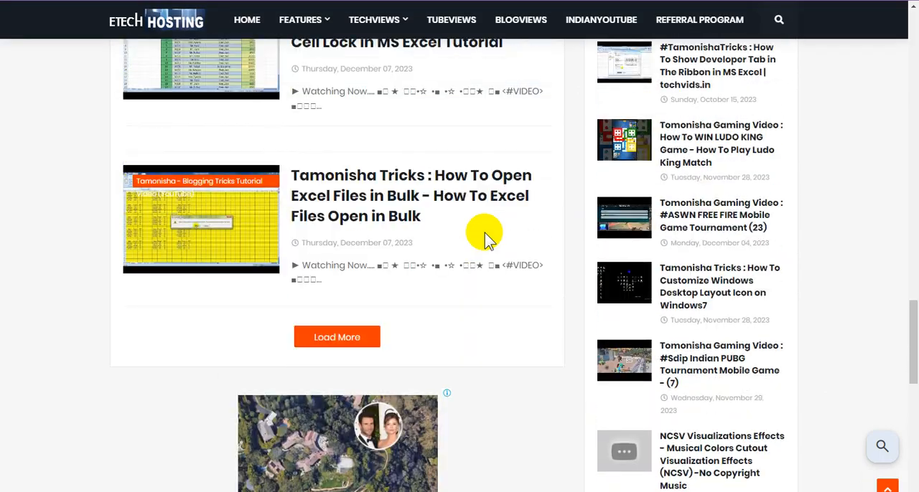
scroll(485, 237, up, 8)
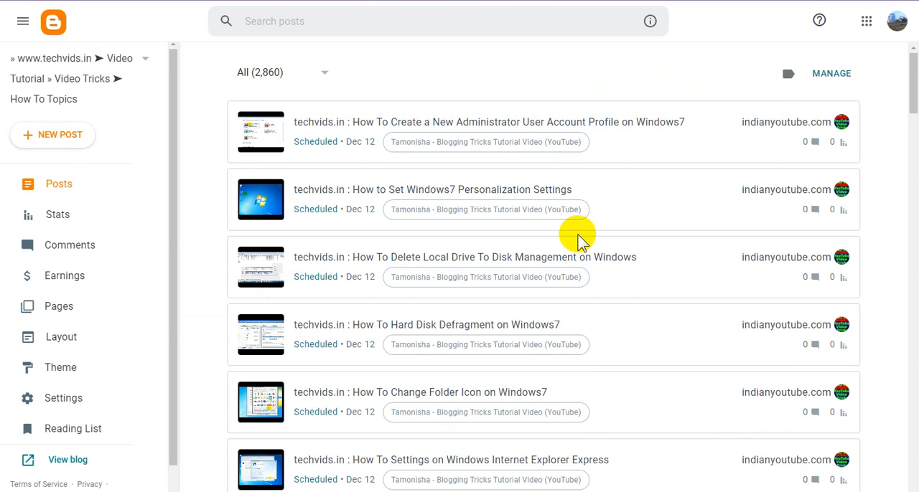
Step: Return to the Blogger posts list and review the scheduled and published entries with their dates and labels
scroll(578, 239, down, 1)
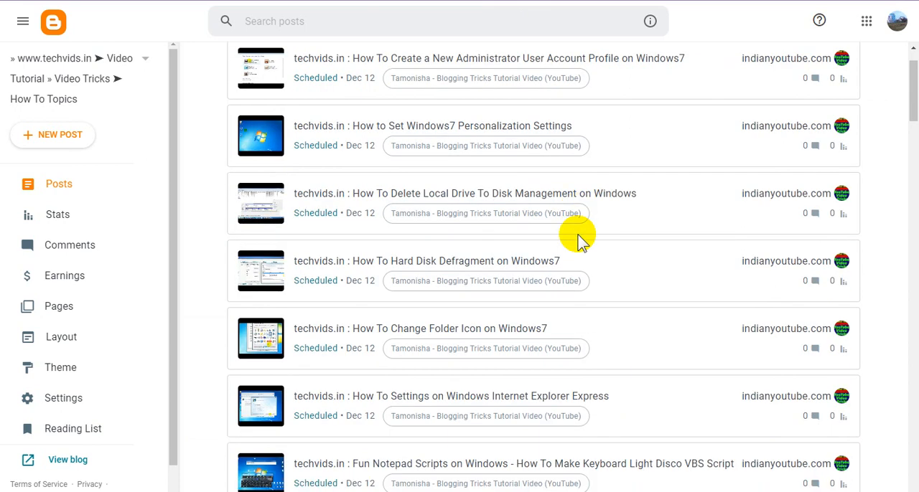
scroll(578, 240, up, 1)
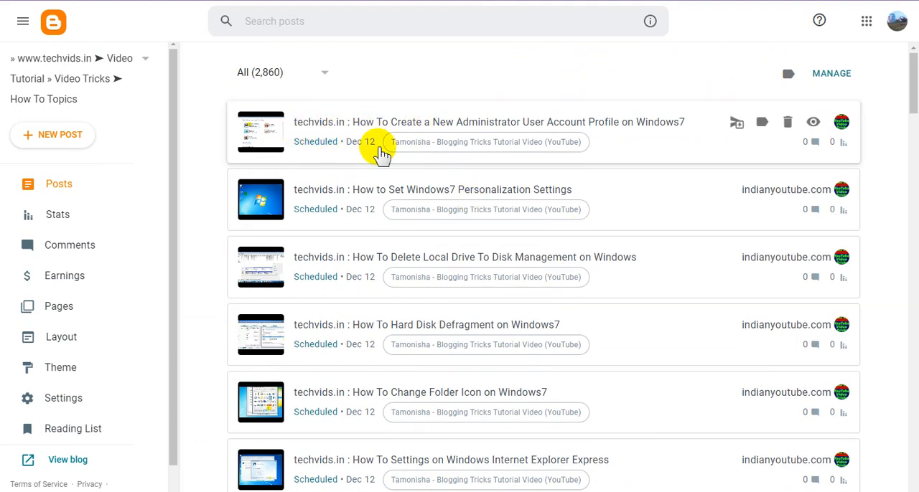
scroll(445, 234, down, 10)
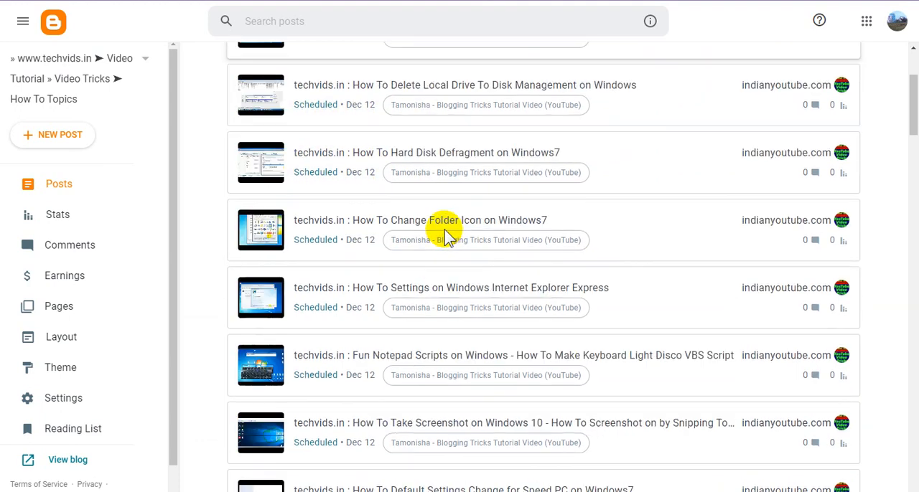
scroll(445, 233, down, 15)
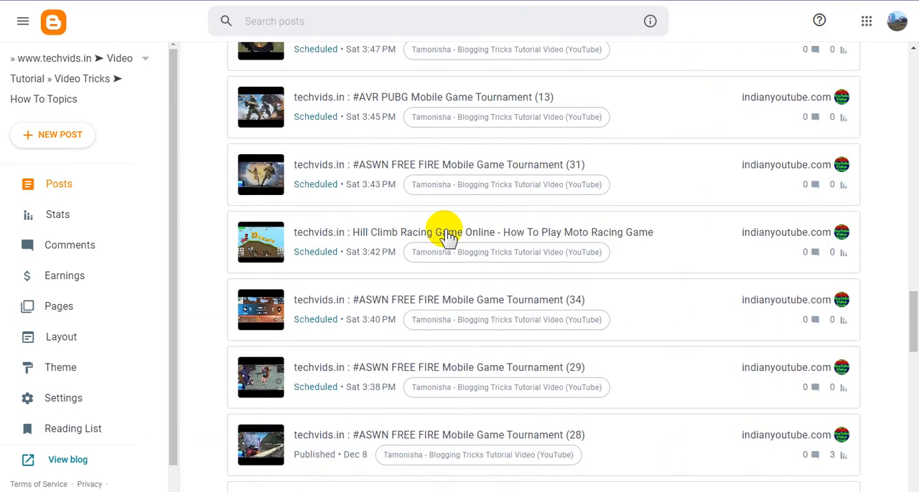
scroll(445, 237, down, 8)
scroll(444, 234, up, 4)
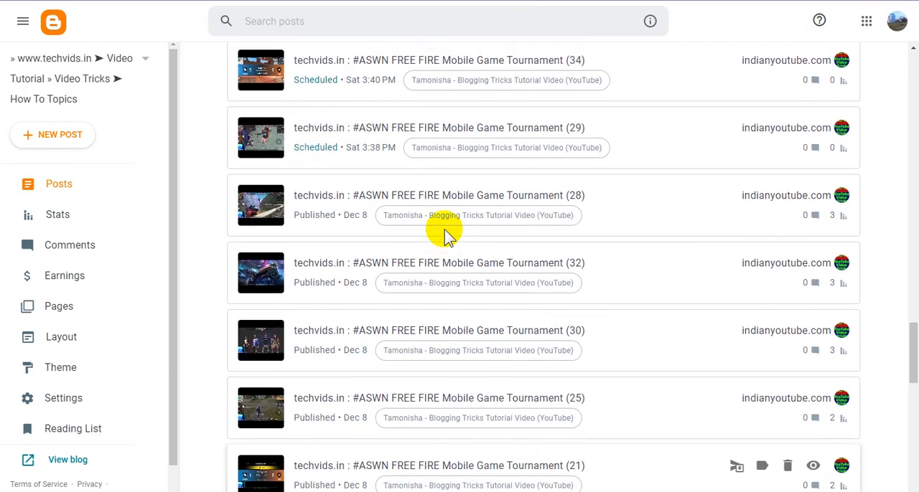
scroll(445, 230, down, 1)
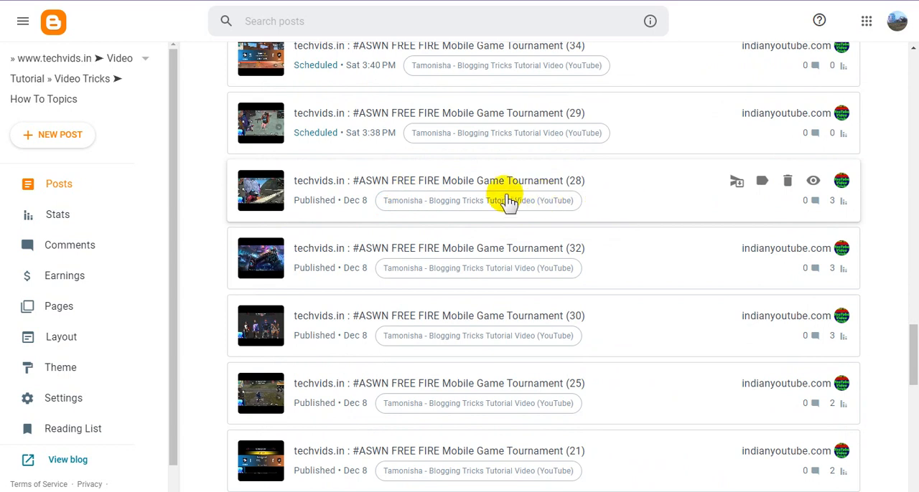